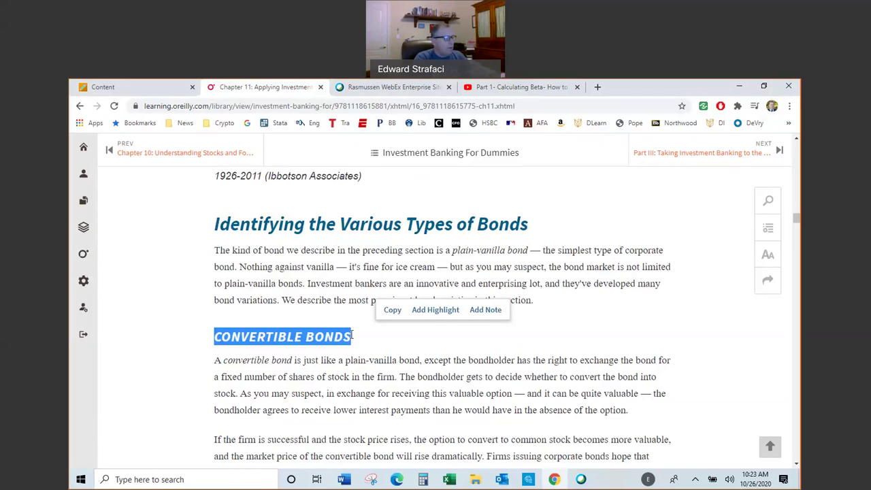
- Switch to Excel, create a blank workbook and dismiss Document Recovery, choosing to remove the recovered files
left_click(450, 480)
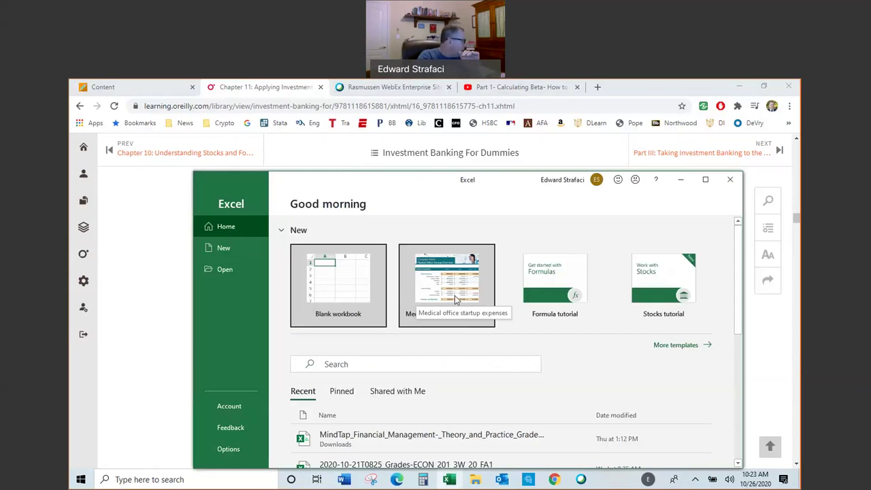
left_click(352, 294)
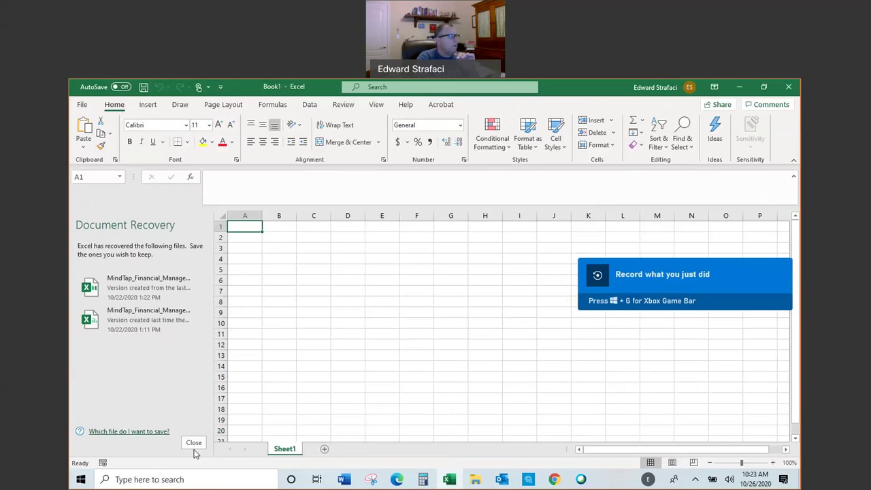
left_click(194, 444)
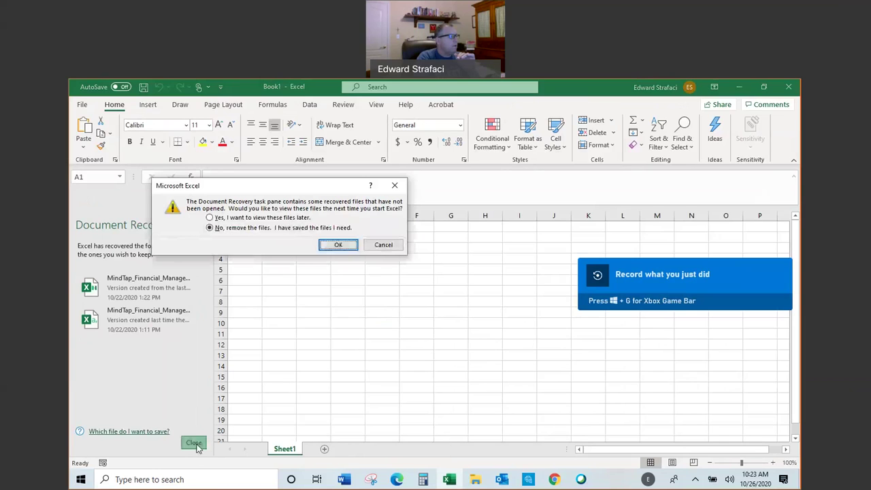
left_click(339, 246)
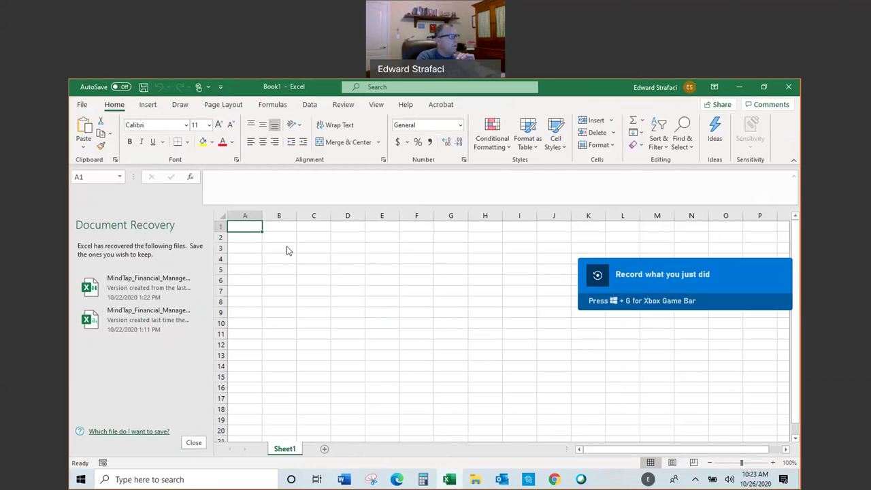
left_click(194, 443)
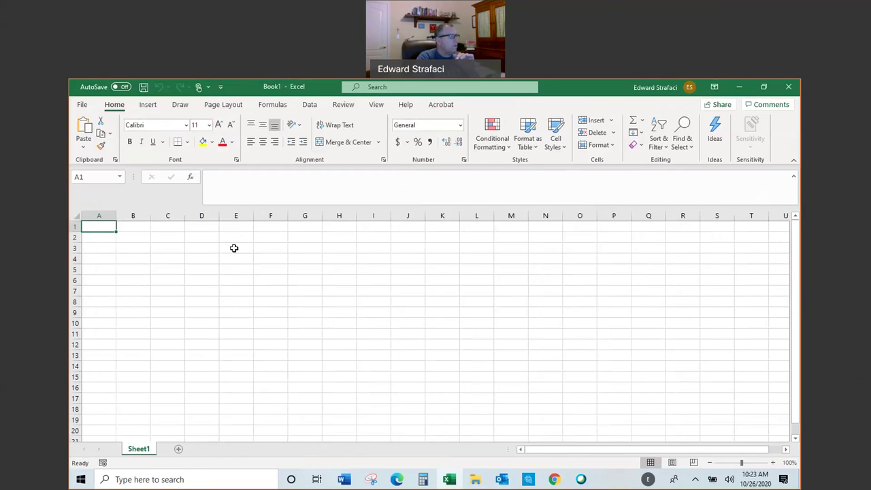
- Enter the bond's face value of 1000 in cell F2 of the blank sheet
left_click(774, 463)
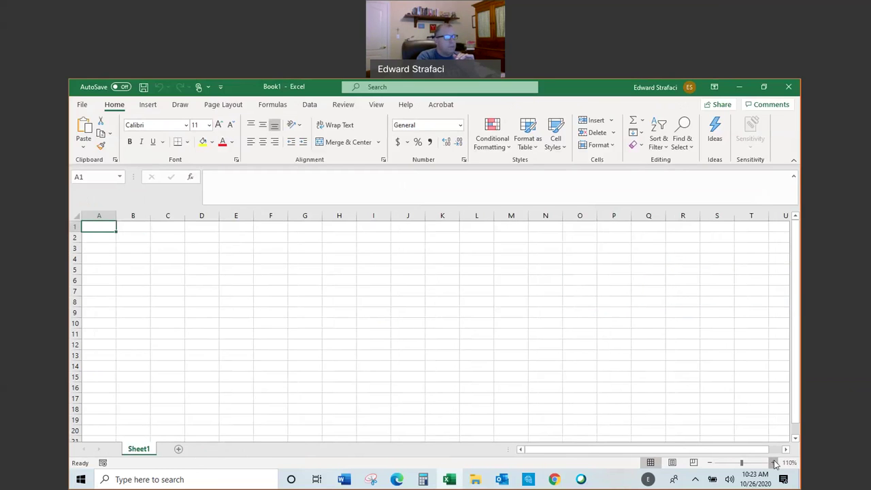
left_click(775, 462)
left_click(774, 462)
left_click(775, 463)
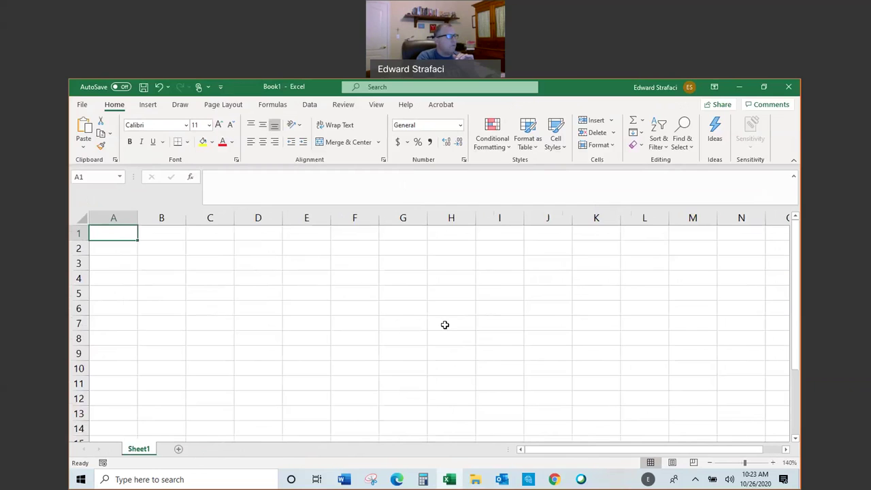
left_click(356, 246)
type("1")
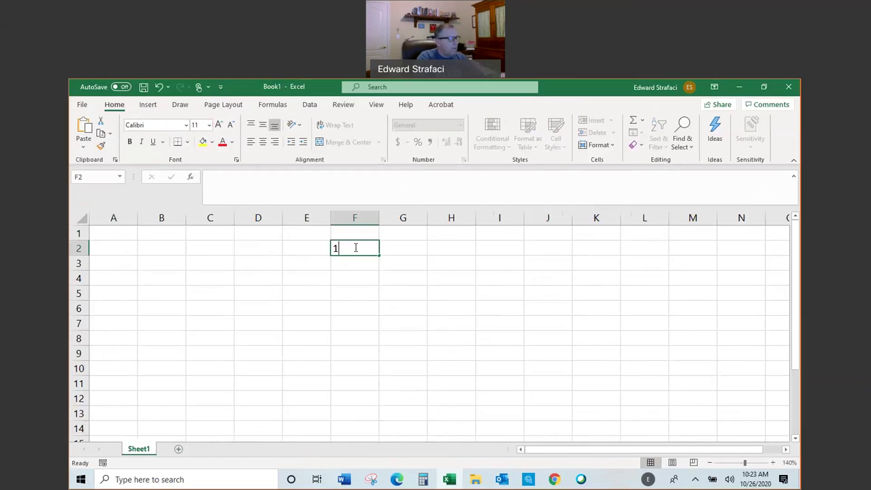
type("000")
key("Return")
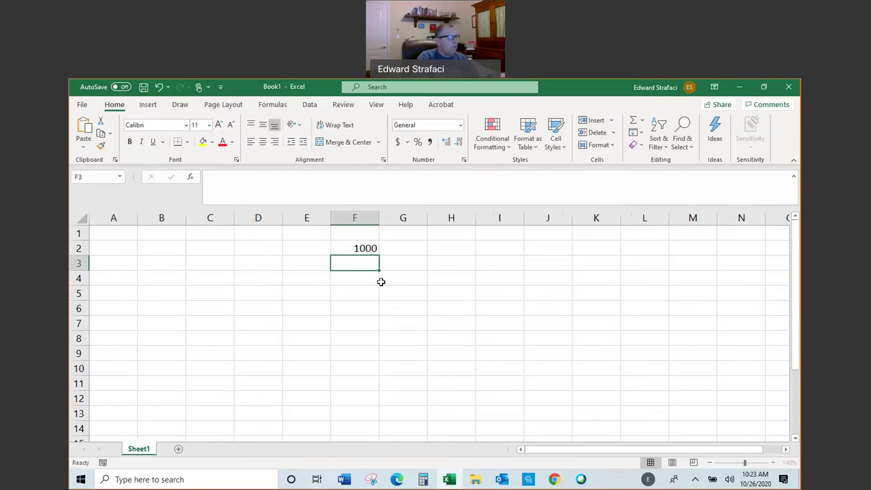
- Enter 100 in cell G2 and 120 in cell G3
left_click(414, 247)
type("100")
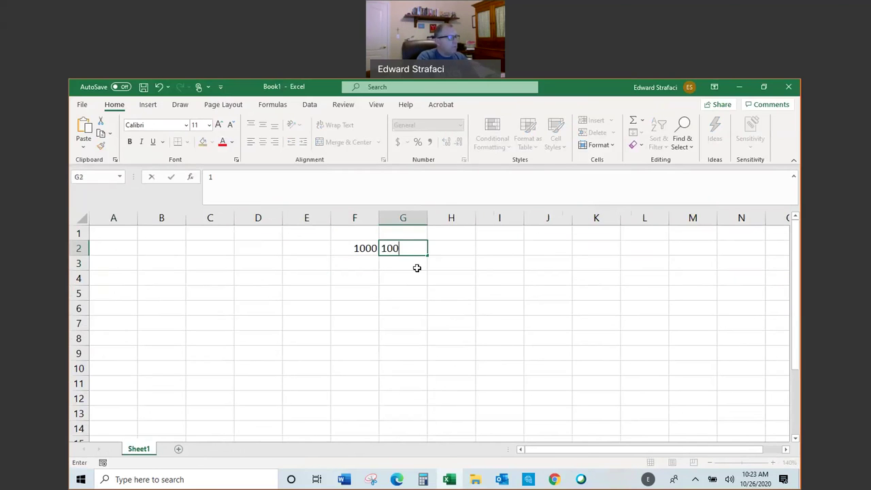
key("Return")
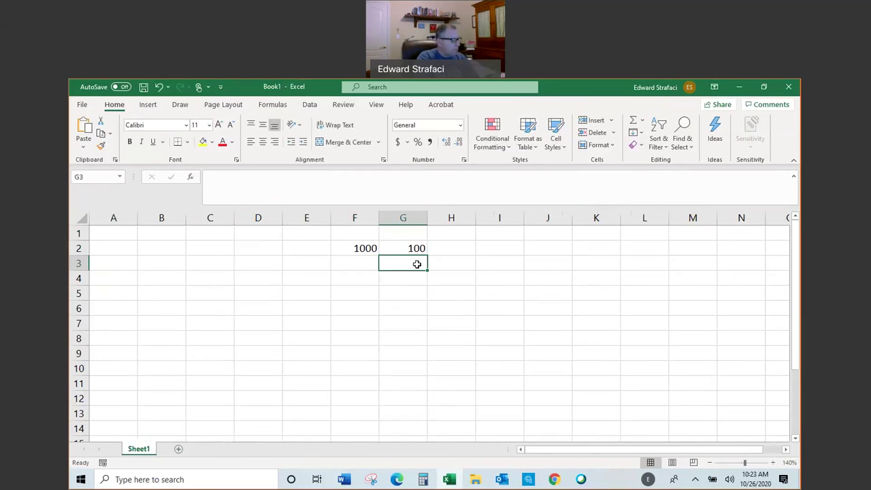
type("120")
key("Return")
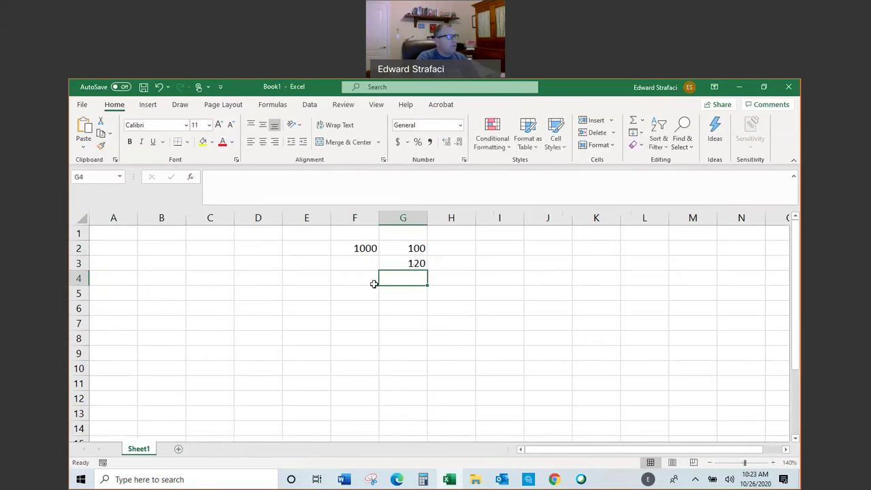
- Calculate the conversion ratio in cell F4 with the formula =F2/G3
left_click(362, 279)
type("=")
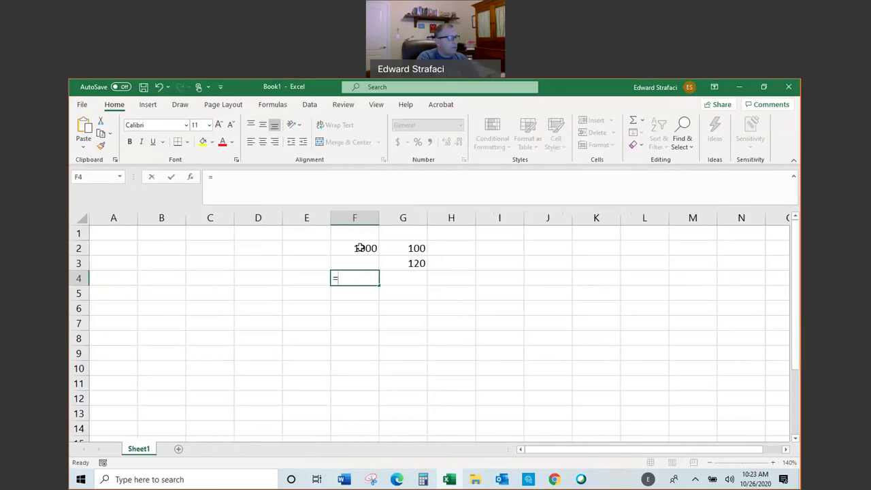
left_click(360, 251)
type("/")
left_click(411, 265)
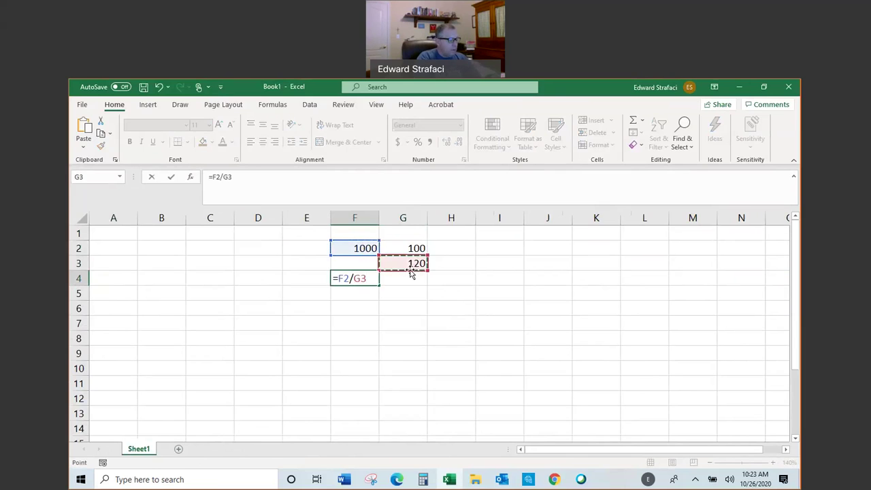
key("Return")
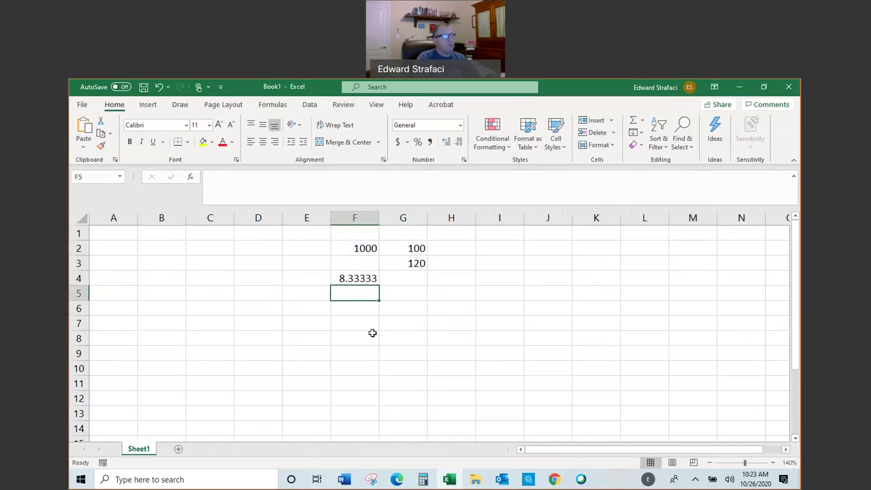
- Enter 400 in cell H4 and multiply it by the conversion ratio in cell F6 with the formula =H4*F4
left_click(449, 275)
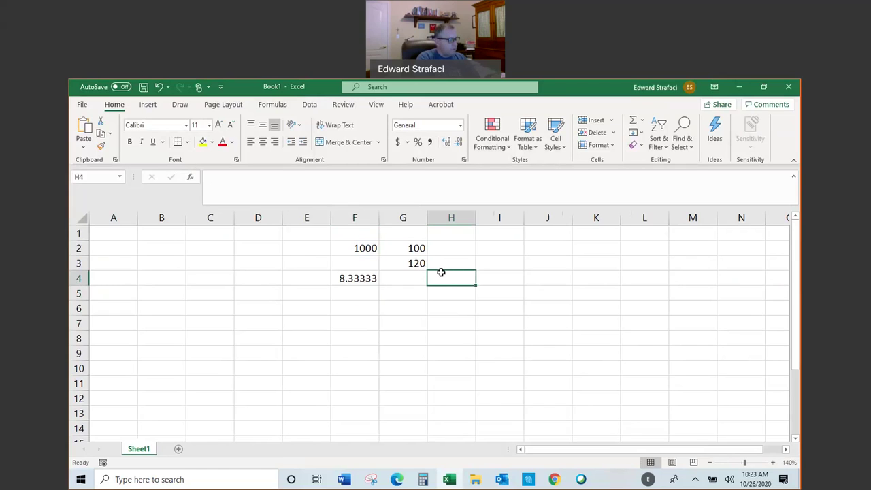
type("400")
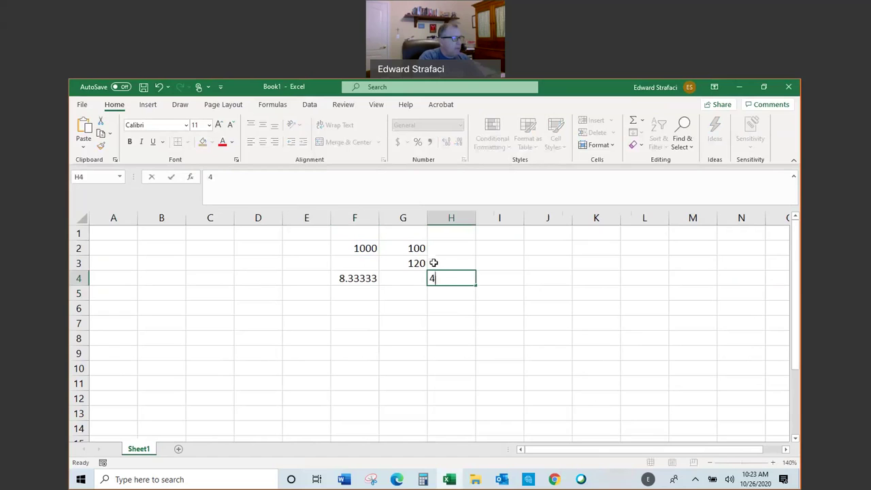
left_click(359, 306)
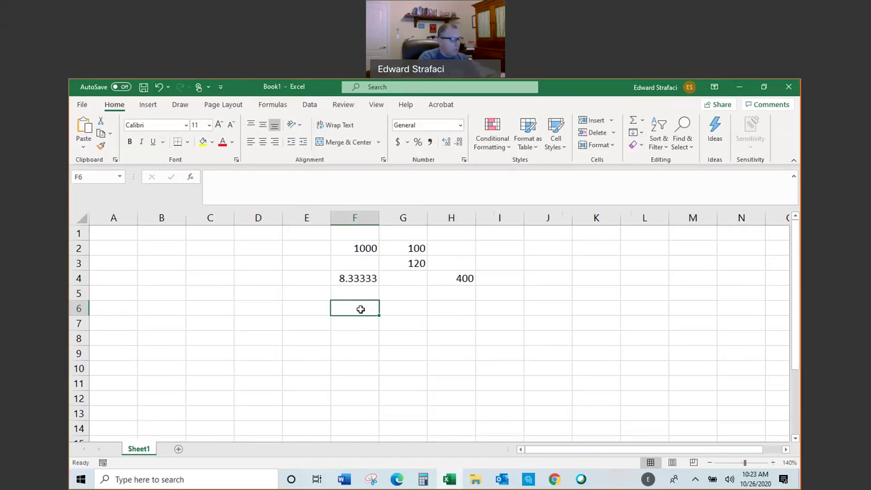
type("*")
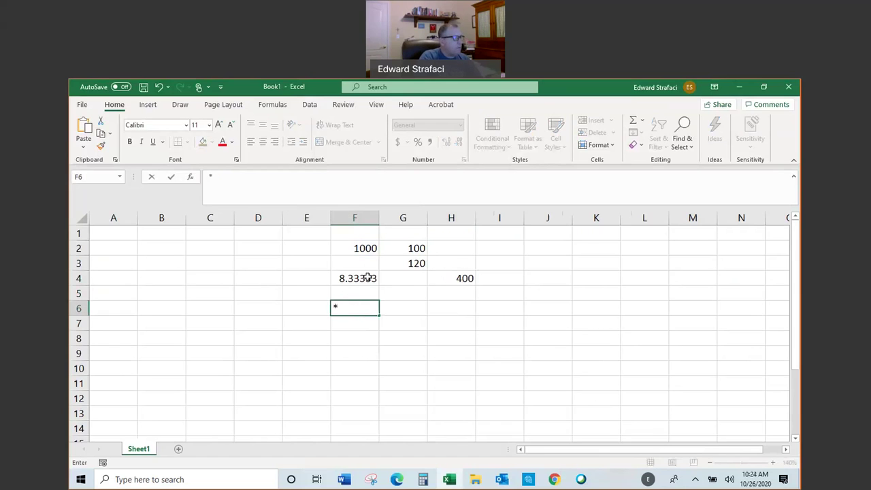
key("BackSpace")
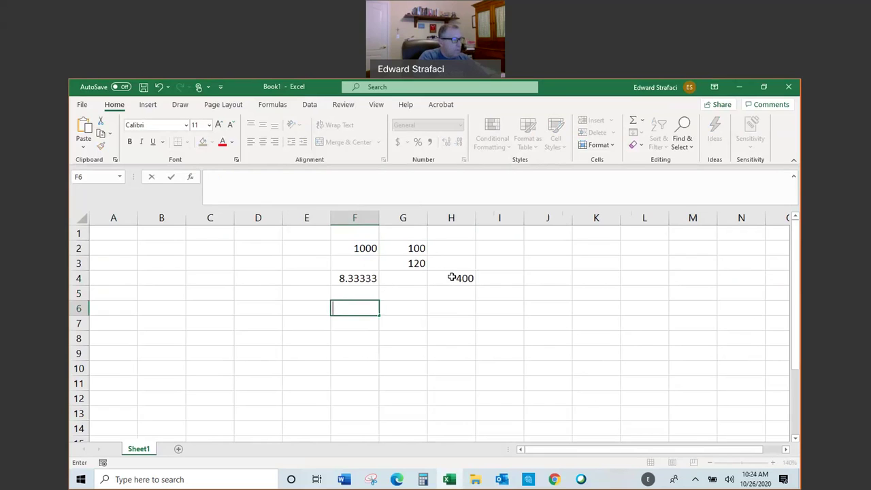
type("=")
left_click(455, 280)
type("*")
left_click(367, 280)
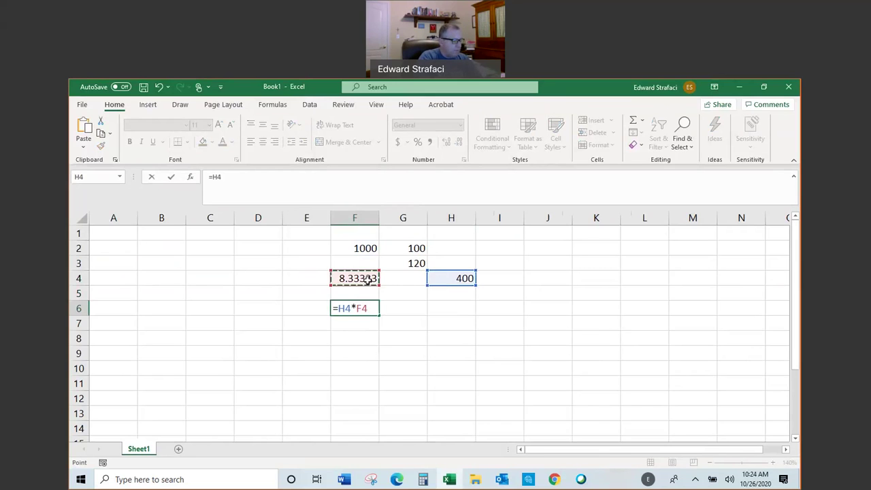
key("Return")
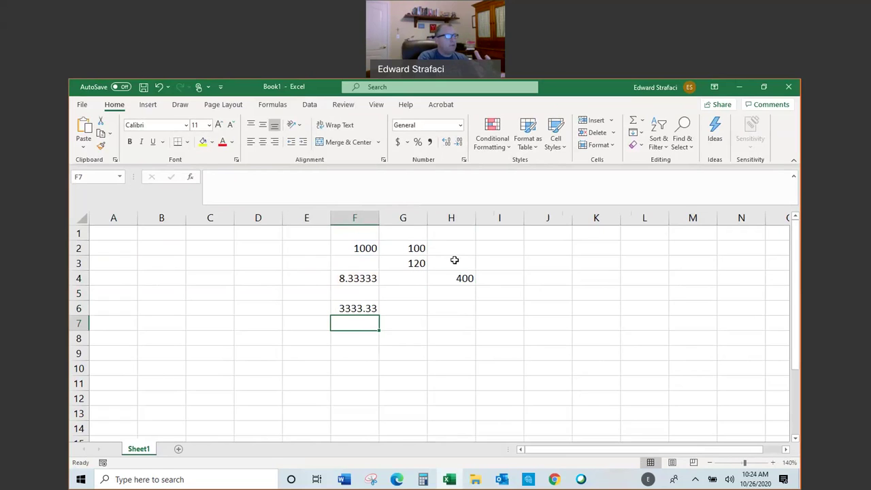
- Enter 20 in cell H3 and multiply it by the conversion ratio in cell F8 with the formula =H3*F4
left_click(454, 262)
type("20")
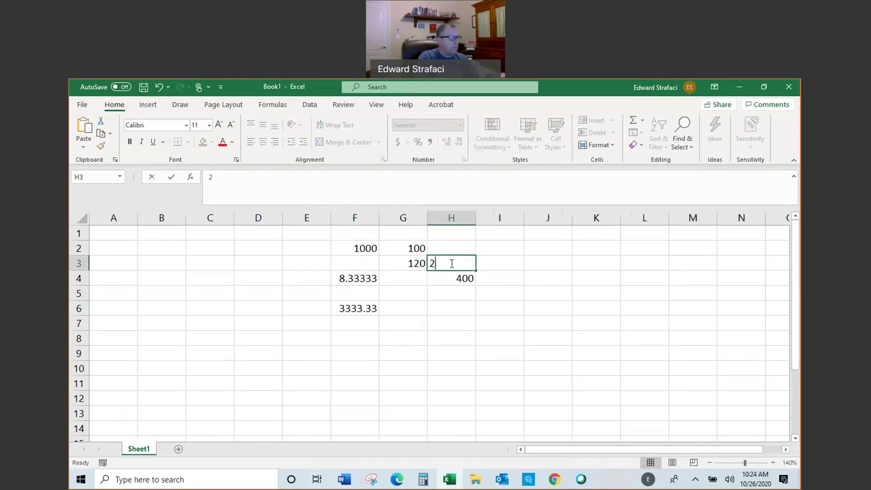
left_click(460, 296)
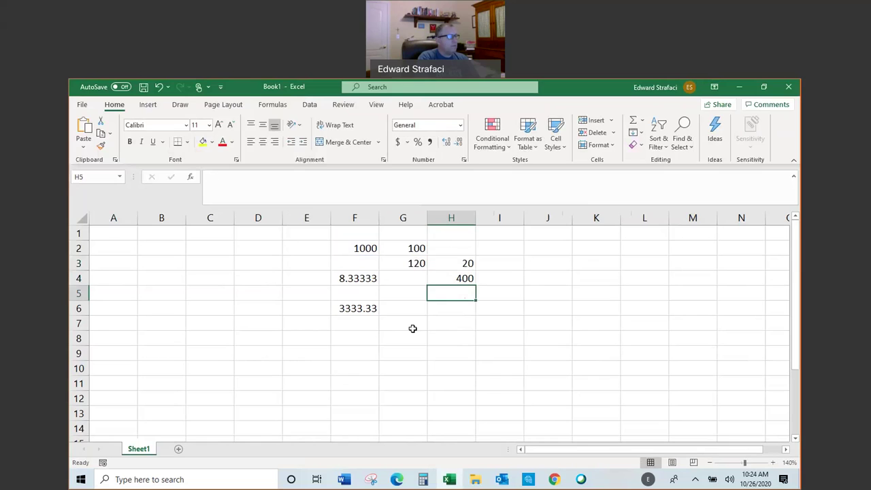
left_click(366, 341)
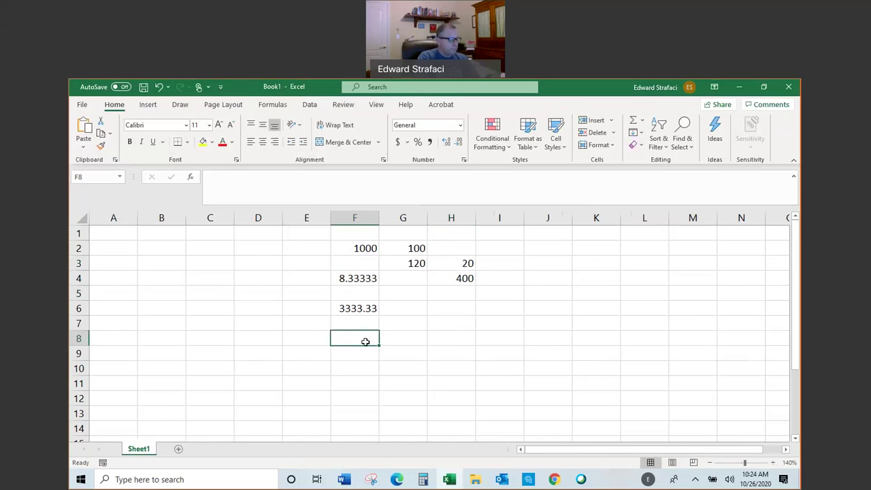
type("=")
left_click(444, 265)
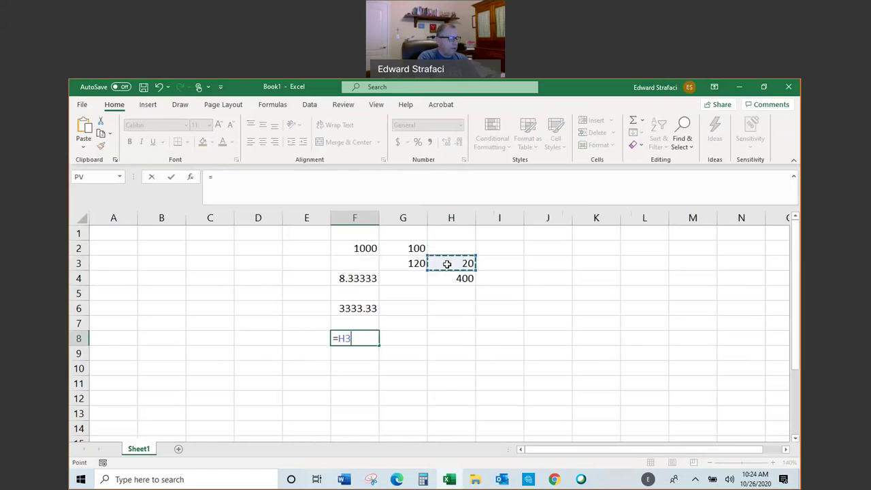
type("*")
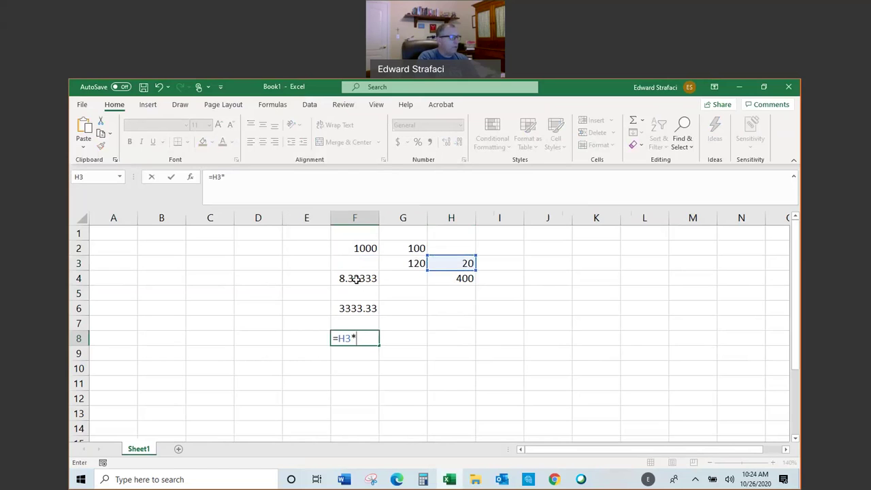
left_click(356, 279)
key("Return")
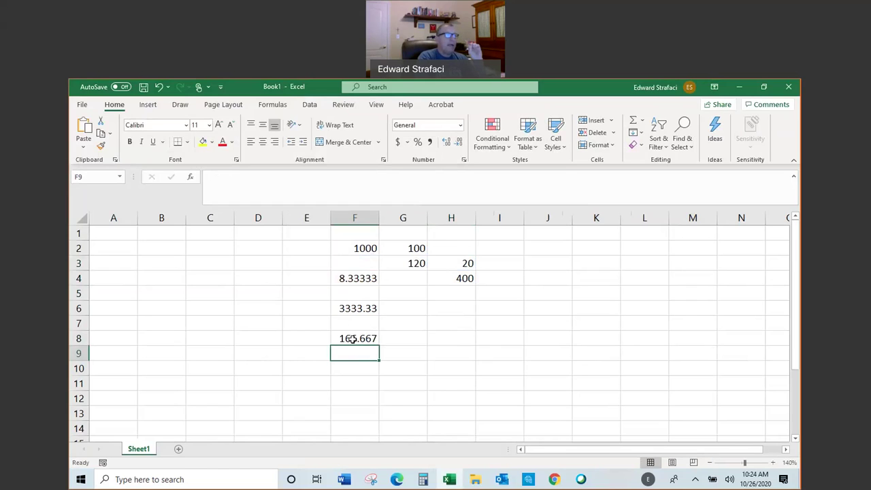
- Enter an interest rate of 4% in cell E2, beside the 1000 face value
left_click(309, 251)
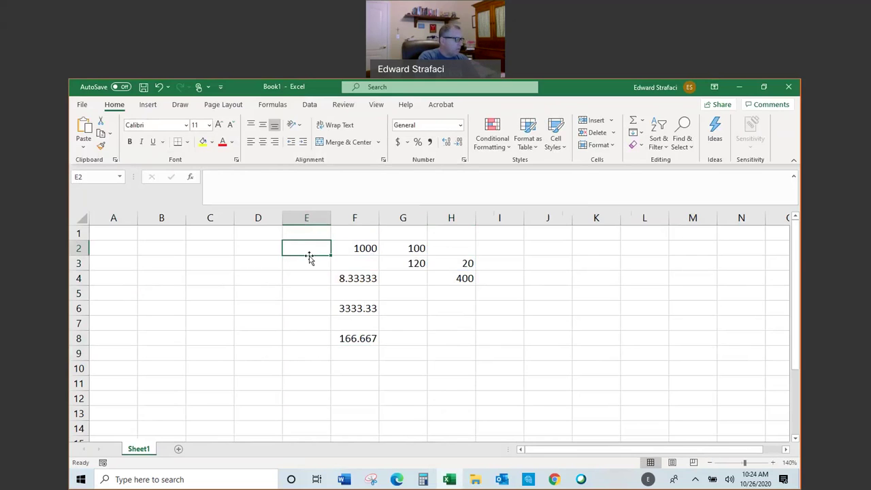
type("44")
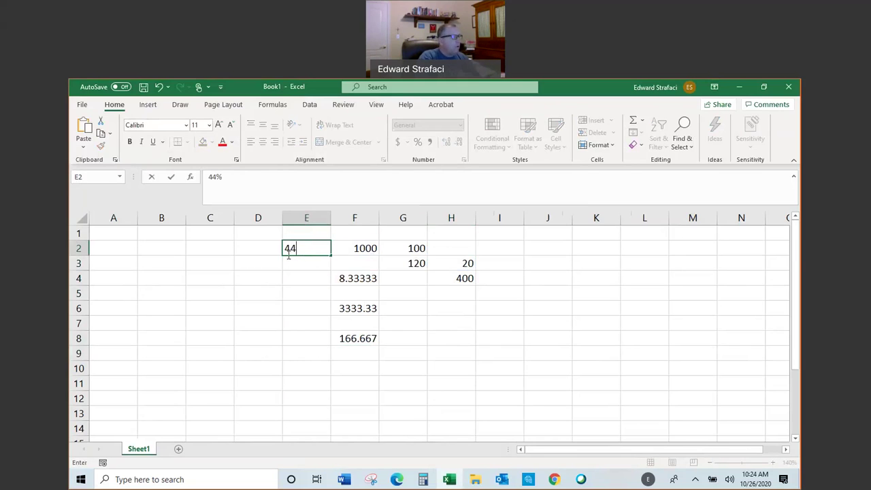
left_click_drag(229, 180, 192, 187)
type("4")
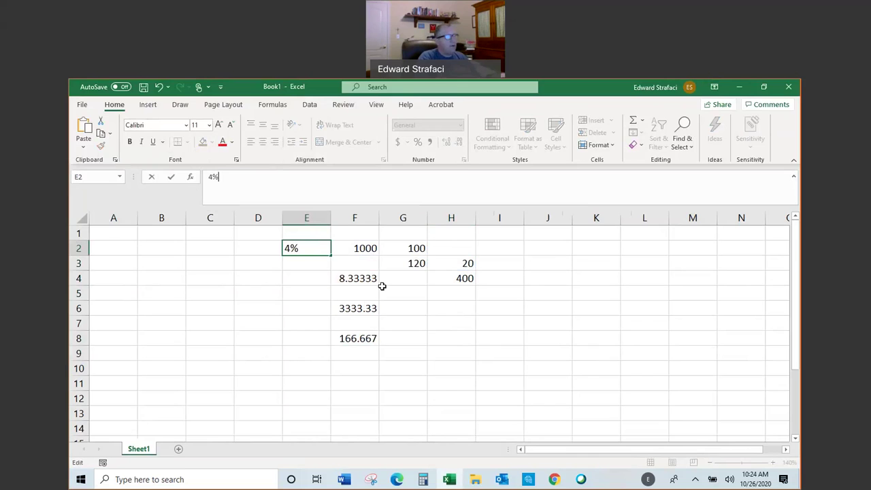
left_click(446, 329)
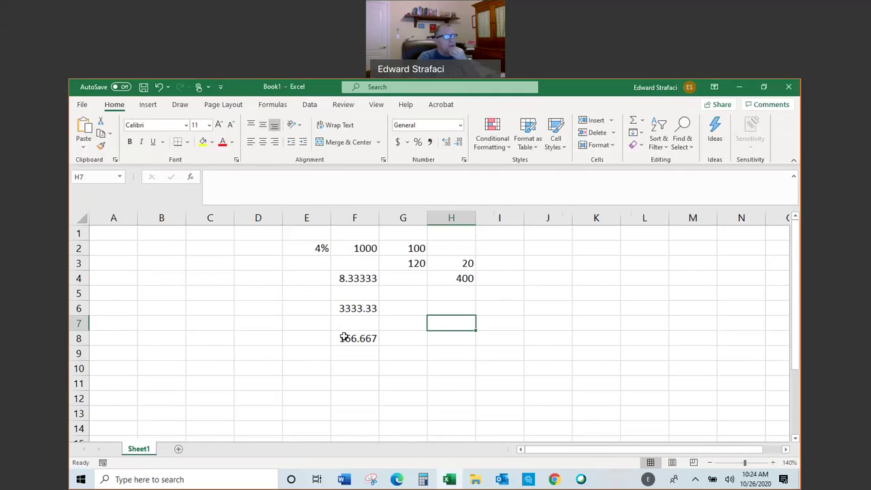
- Enter the interest payment of 40 in cell E3, below the 4% rate
left_click(265, 263)
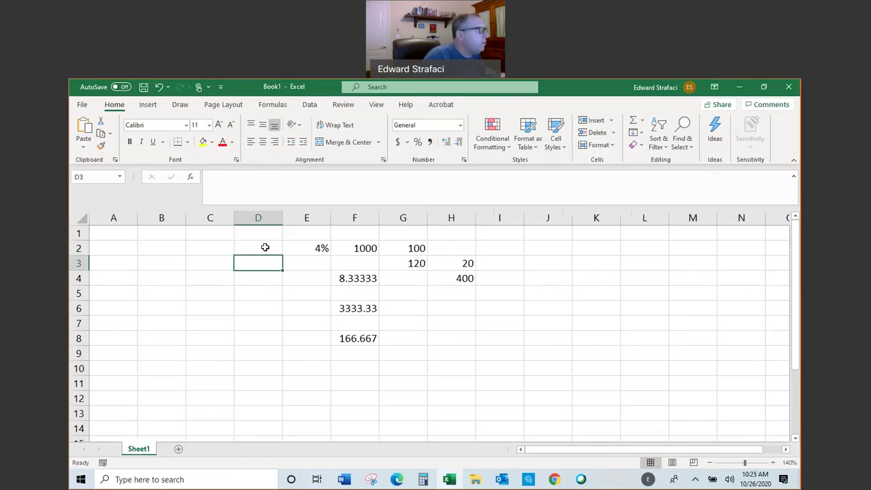
left_click(323, 263)
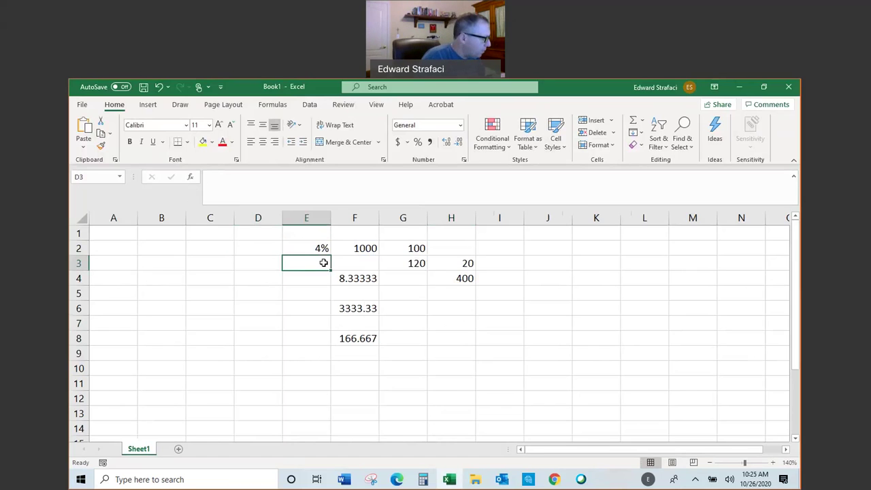
type("40")
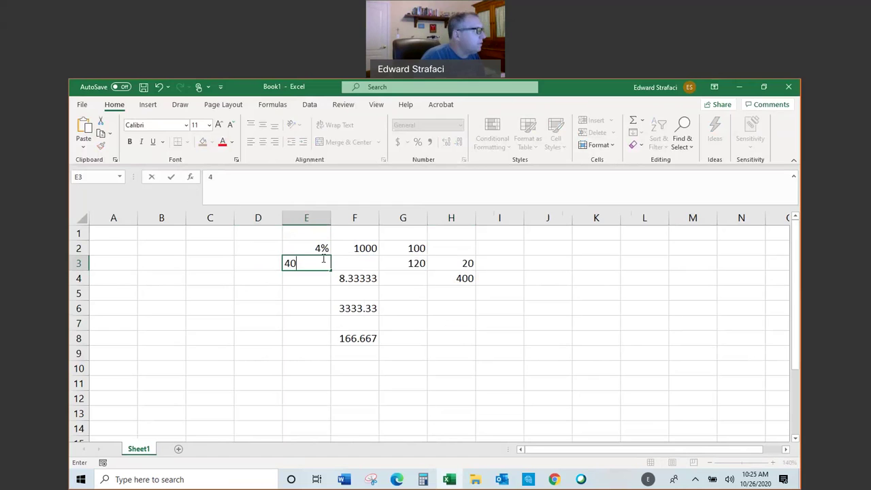
- Calculate the yield on a 500 bond price in cell D3 with the formula =40/500
left_click(242, 261)
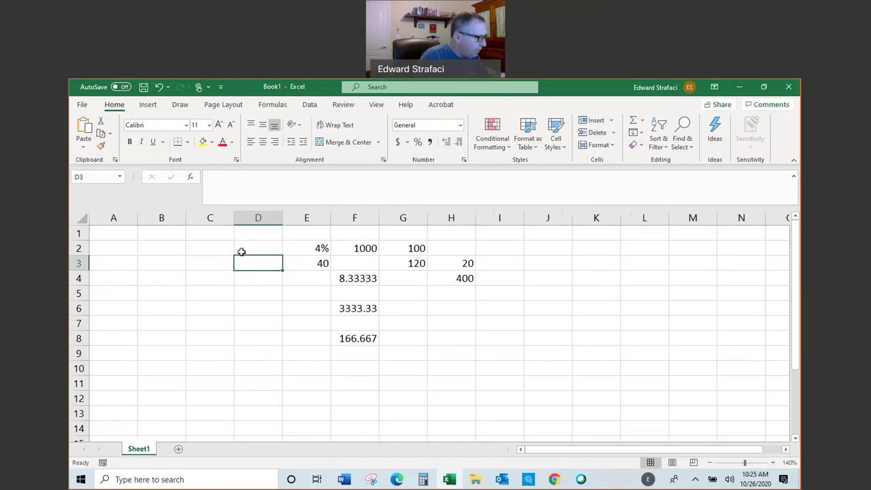
type("=500")
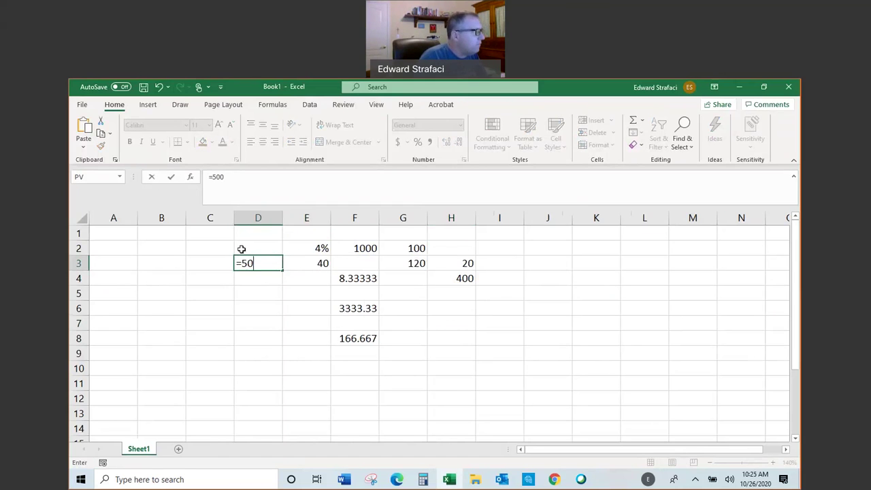
type("/")
left_click_drag(265, 263, 242, 263)
key("BackSpace")
type("40/500")
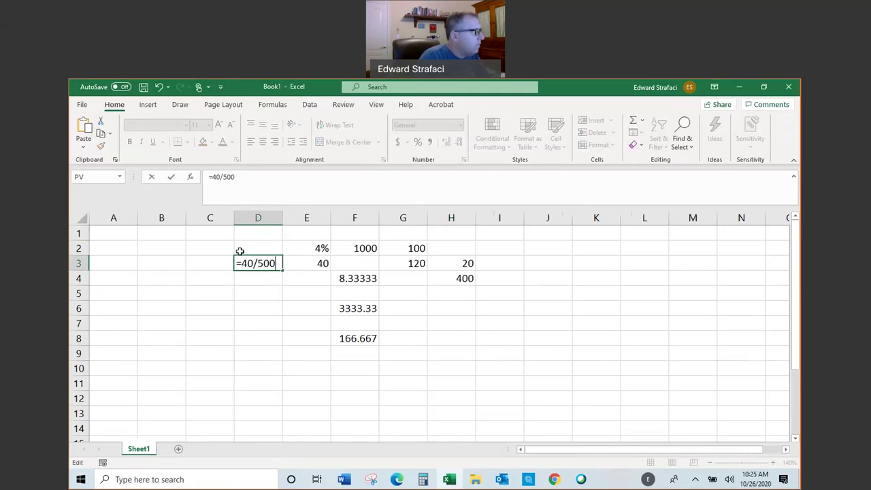
key("Return")
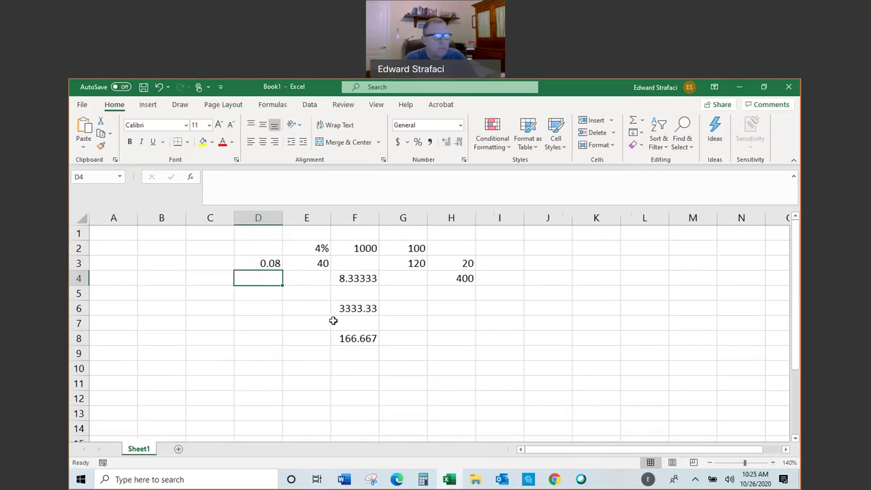
- Switch to Chrome and read the chapter's sections on convertible, callable, puttable and floating-rate bonds
left_click(554, 479)
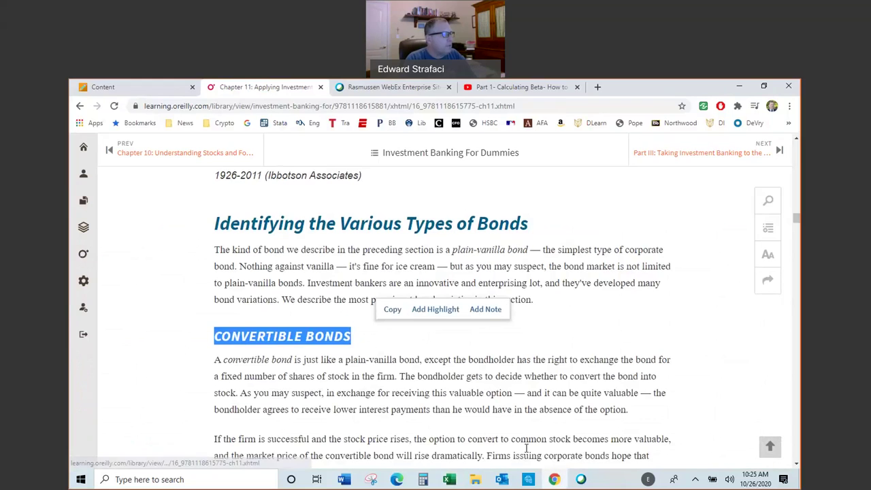
scroll(504, 306, "down", 2)
scroll(523, 430, "down", 2)
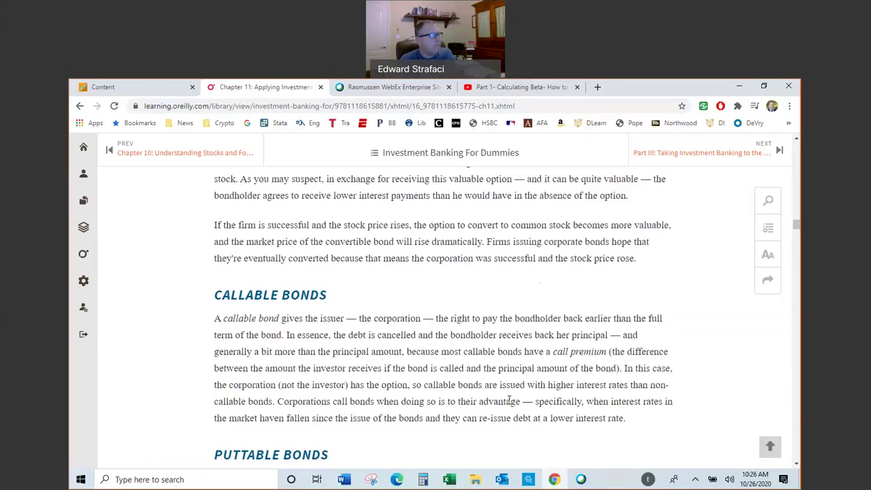
scroll(511, 395, "down", 3)
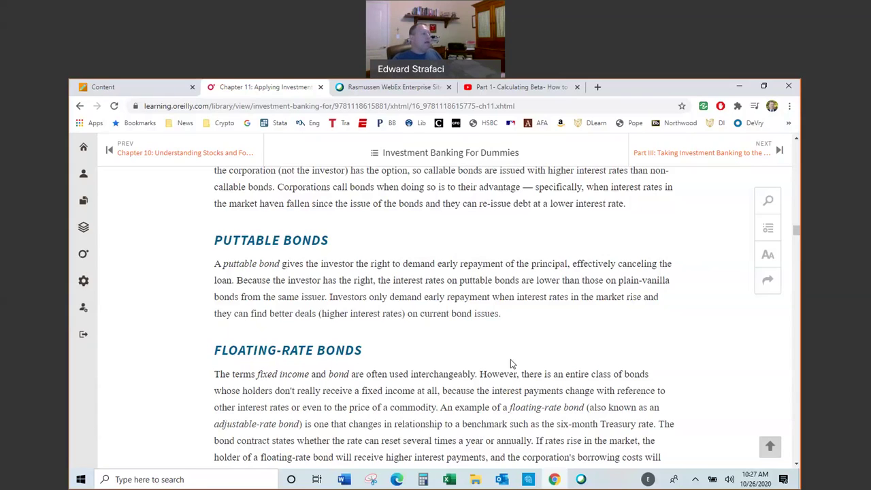
scroll(512, 350, "down", 2)
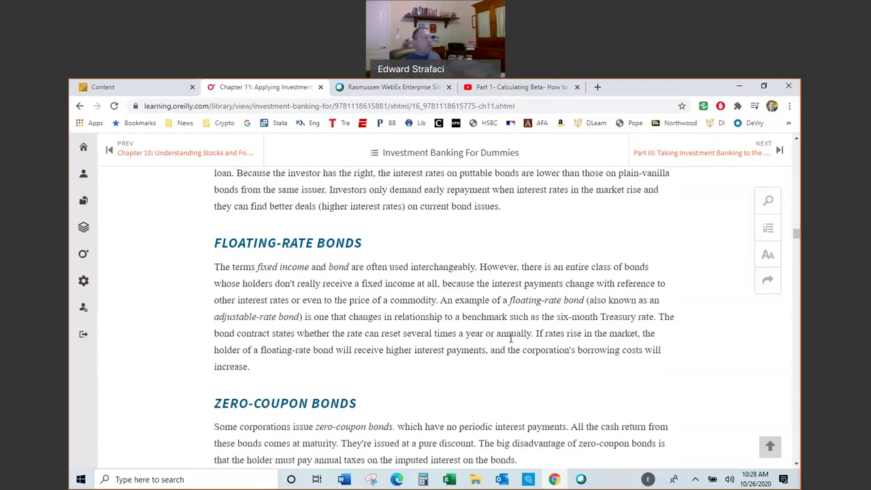
- Search Google for wsj in a new browser tab and open The Wall Street Journal's home page
left_click(597, 87)
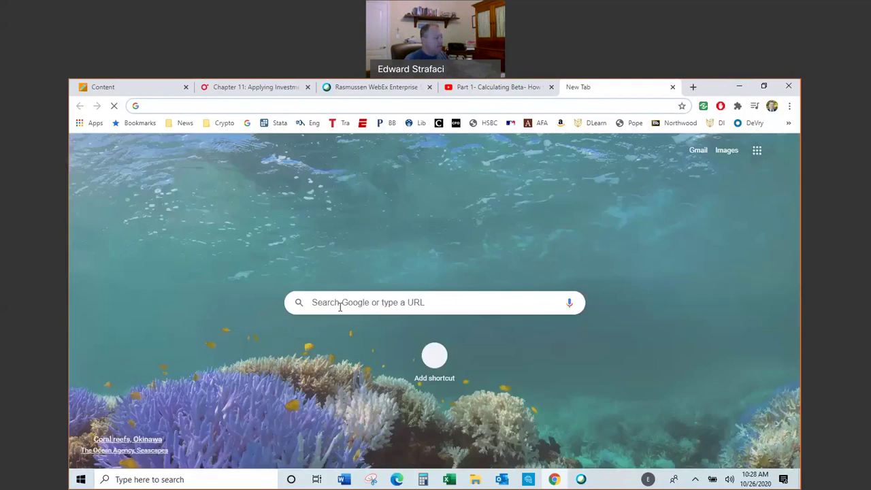
left_click(341, 300)
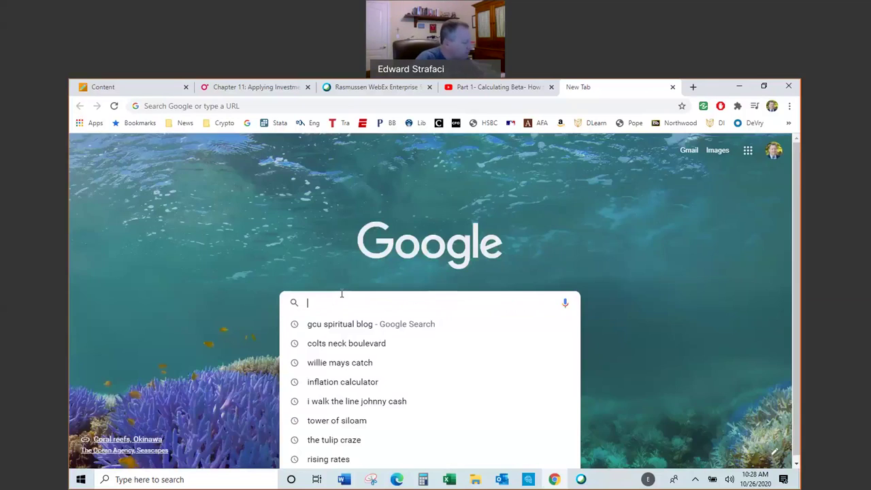
type("wsj")
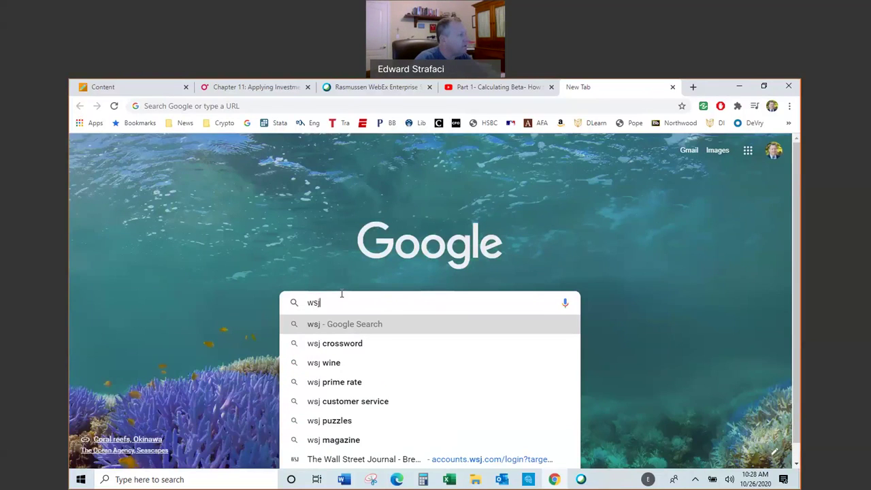
left_click(355, 328)
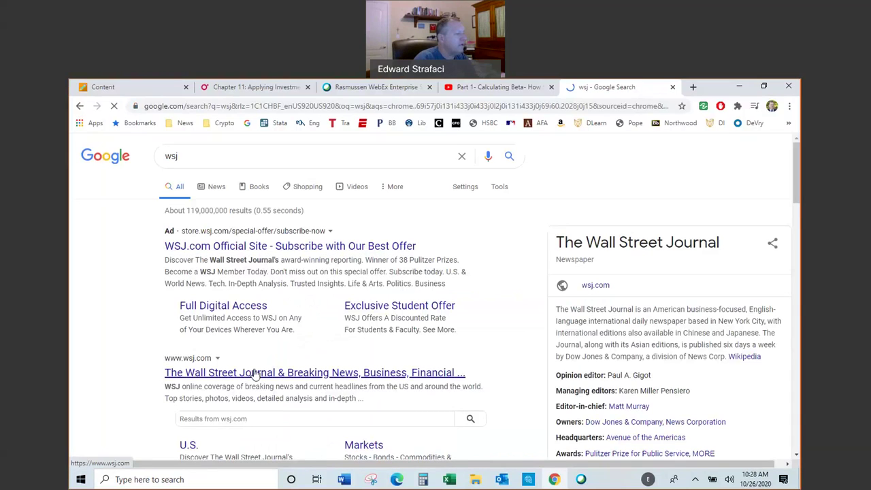
left_click(306, 374)
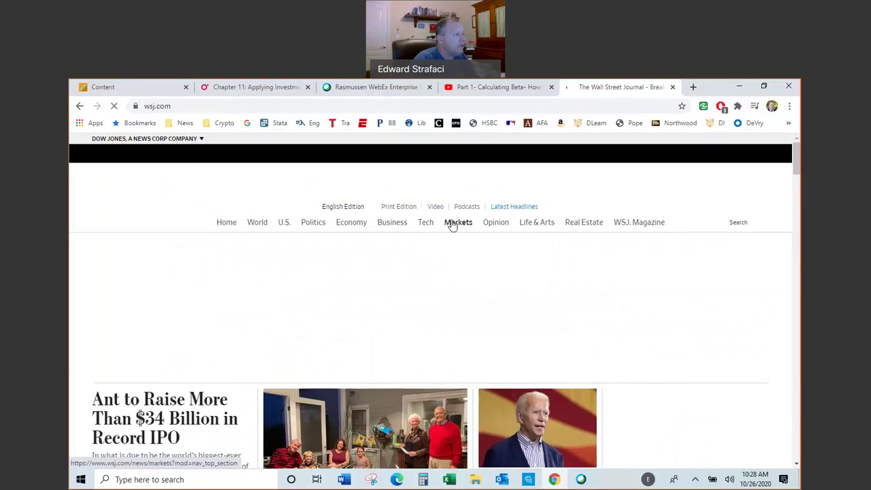
- Go to the Wall Street Journal's Markets section and open its Bonds & Rates market data page
left_click(452, 225)
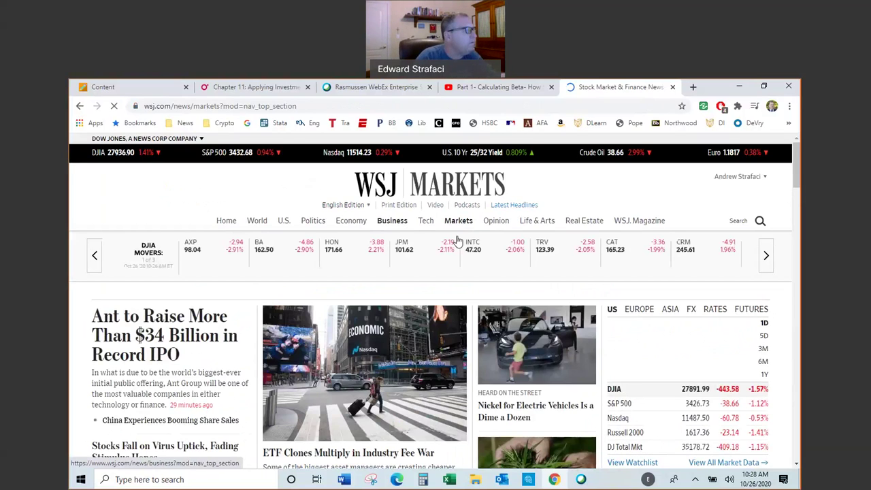
scroll(460, 246, "down", 10)
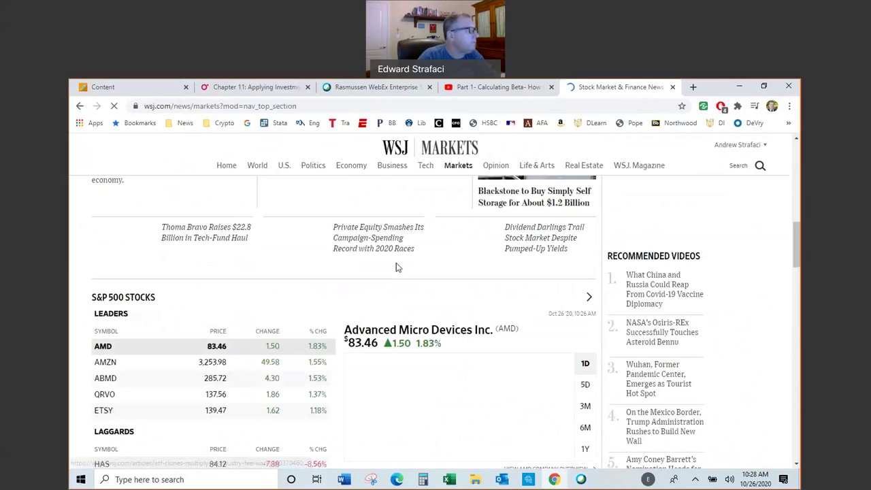
scroll(398, 267, "down", 2)
scroll(388, 271, "down", 1)
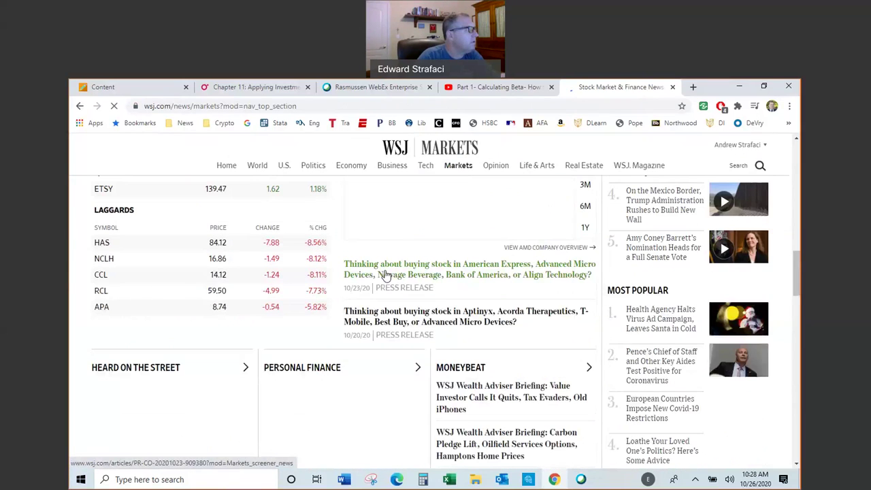
scroll(386, 274, "up", 2)
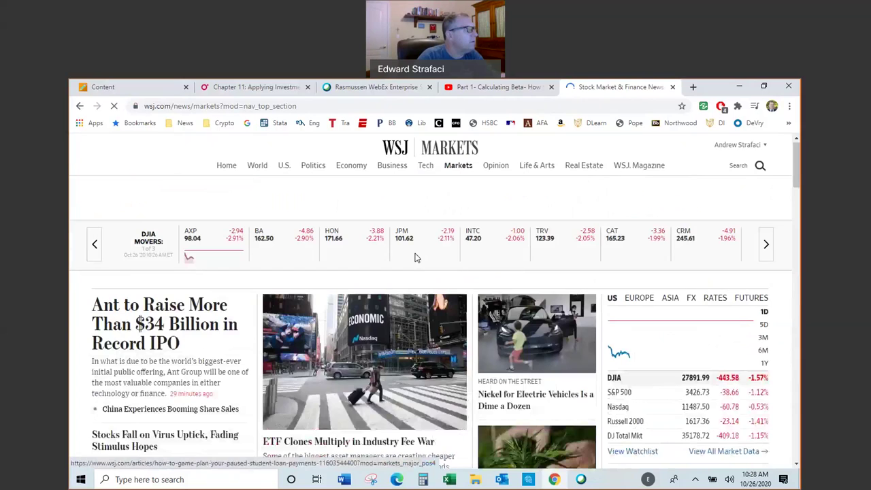
mouse_move(459, 224)
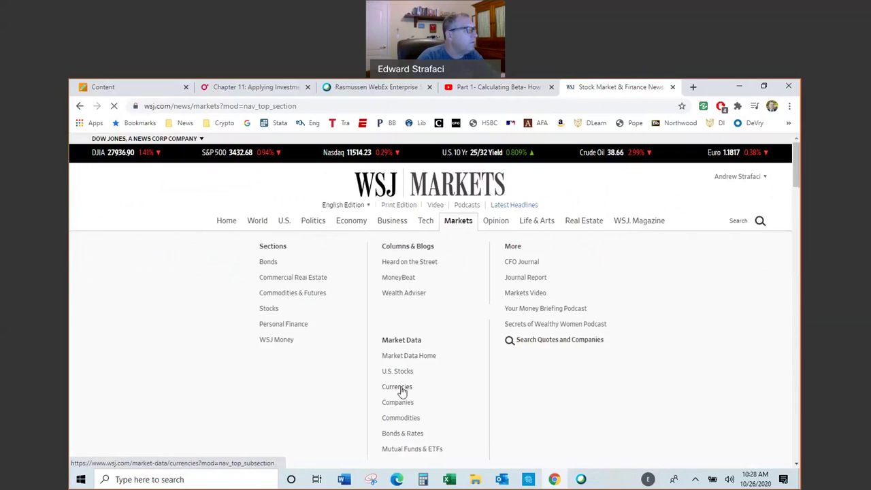
left_click(403, 435)
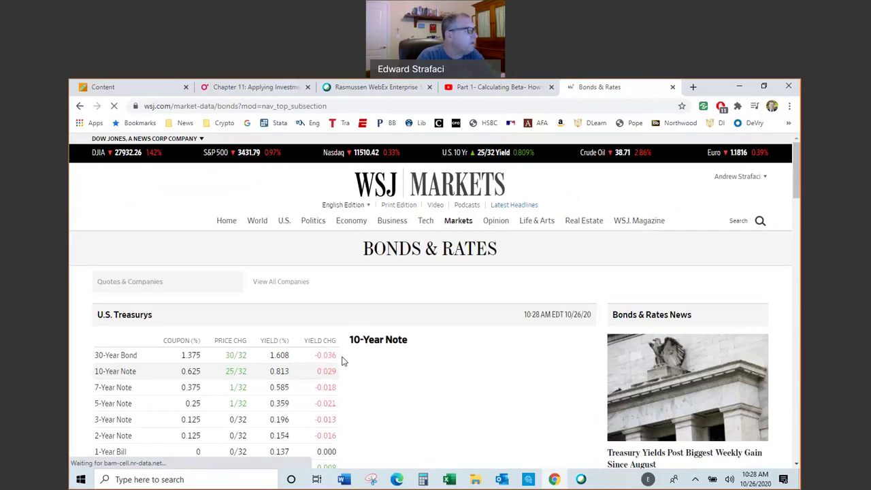
- Show the 30-Year Bond in the U.S. Treasurys table and examine the yield curve and consumer rates
scroll(342, 361, "down", 1)
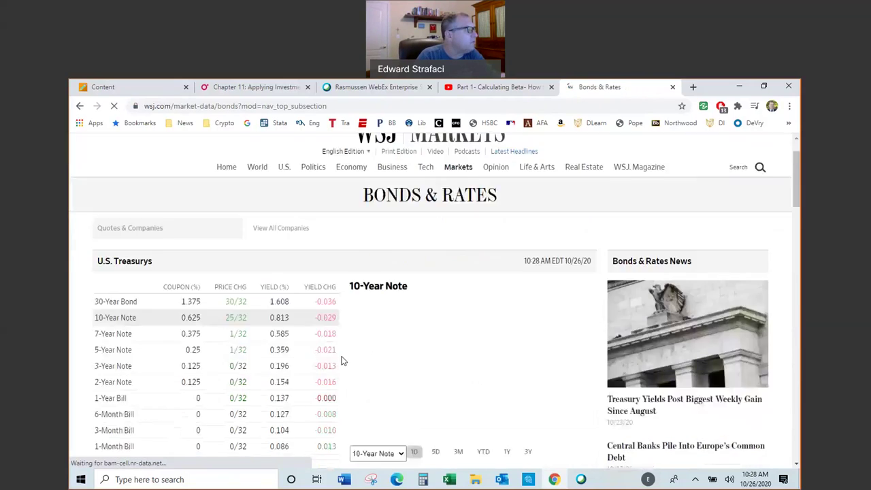
left_click(194, 305)
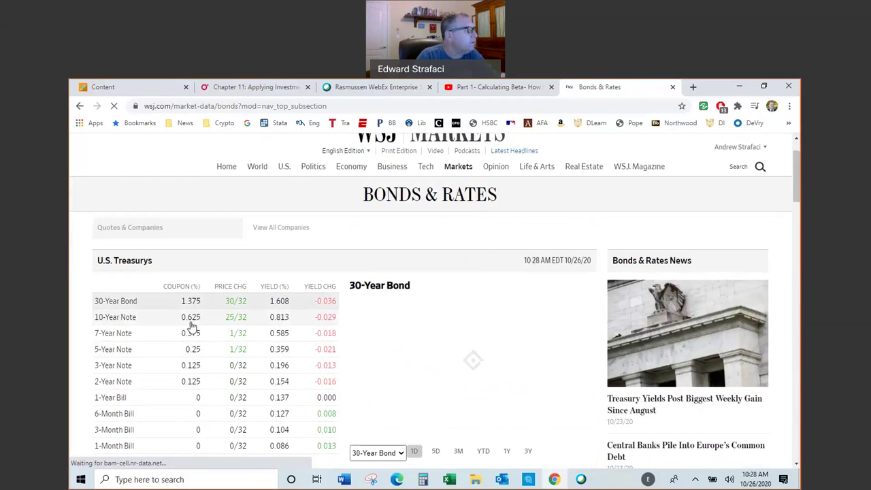
scroll(191, 330, "down", 3)
scroll(184, 332, "down", 3)
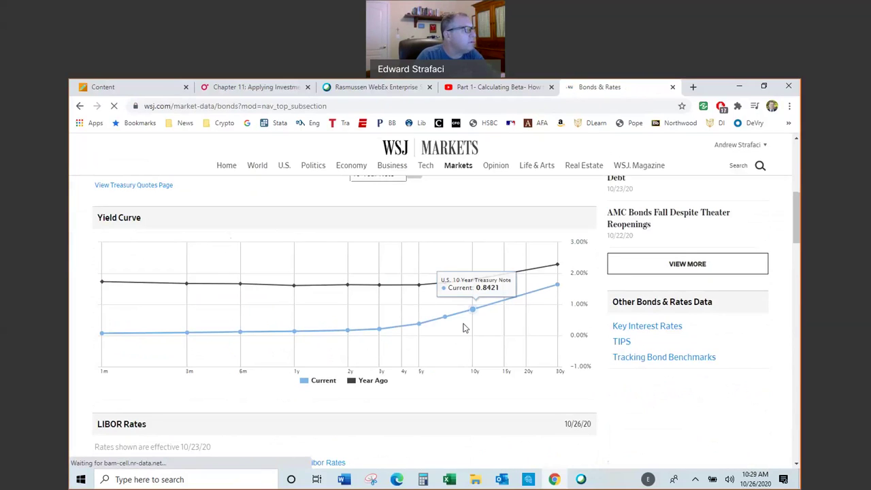
scroll(463, 328, "down", 3)
scroll(463, 330, "down", 3)
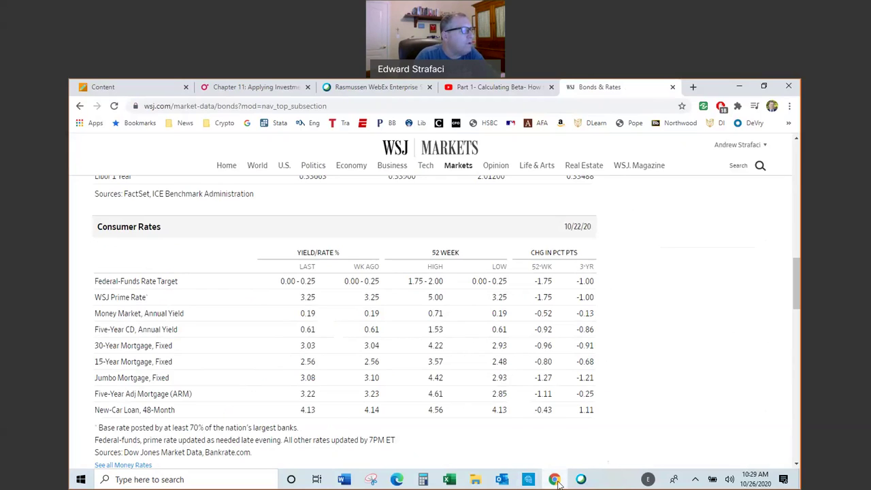
mouse_move(557, 482)
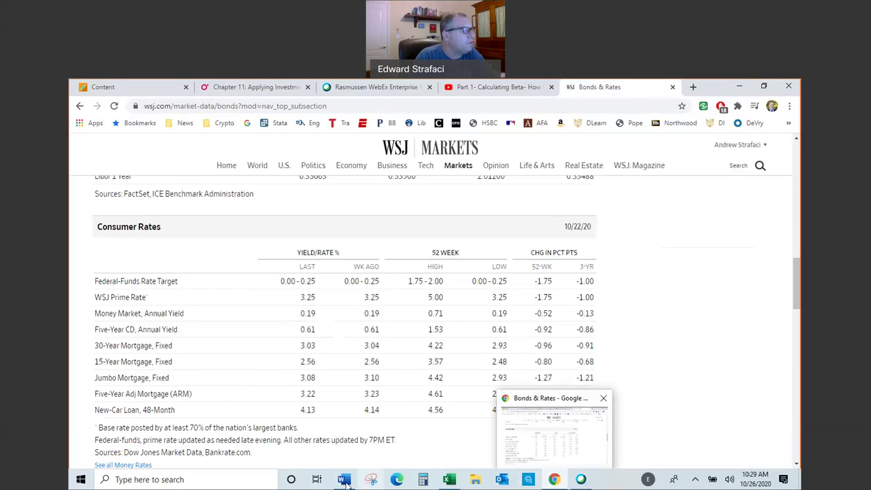
left_click(555, 480)
left_click(559, 438)
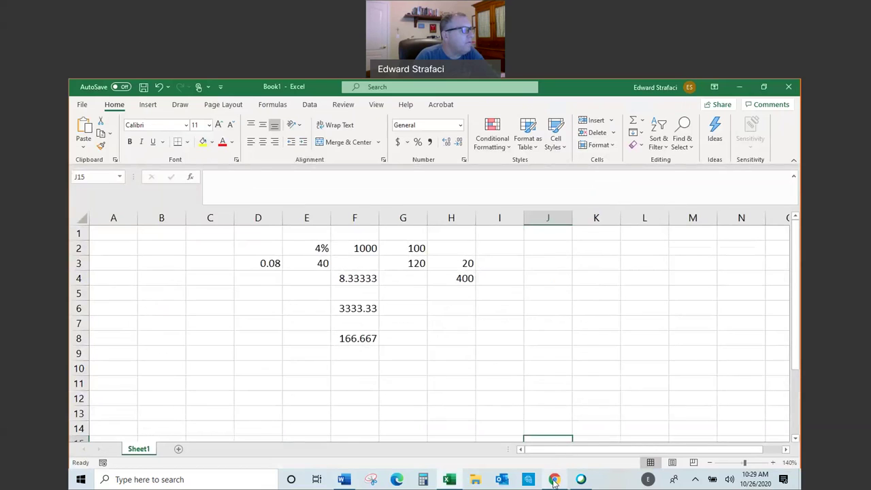
left_click(555, 480)
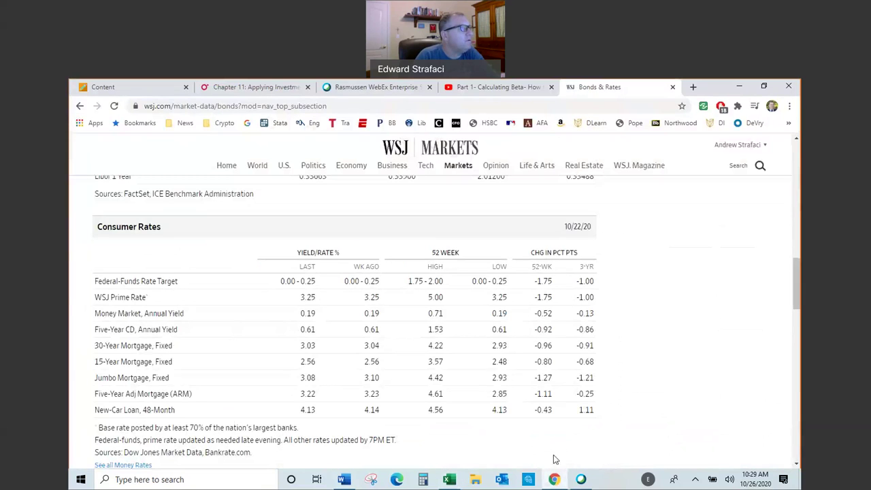
- Return to Chapter 11 of Investment Banking For Dummies and read the floating-rate and zero-coupon bond sections
left_click(230, 89)
scroll(372, 278, "down", 1)
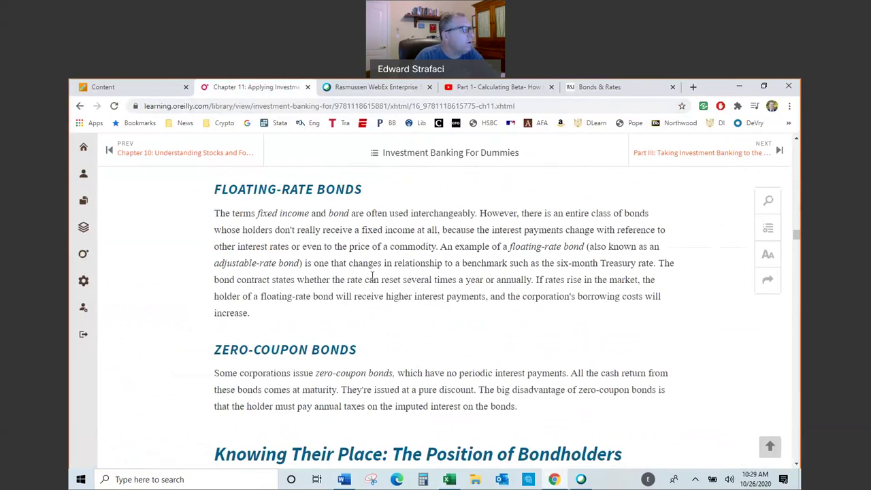
scroll(373, 277, "down", 2)
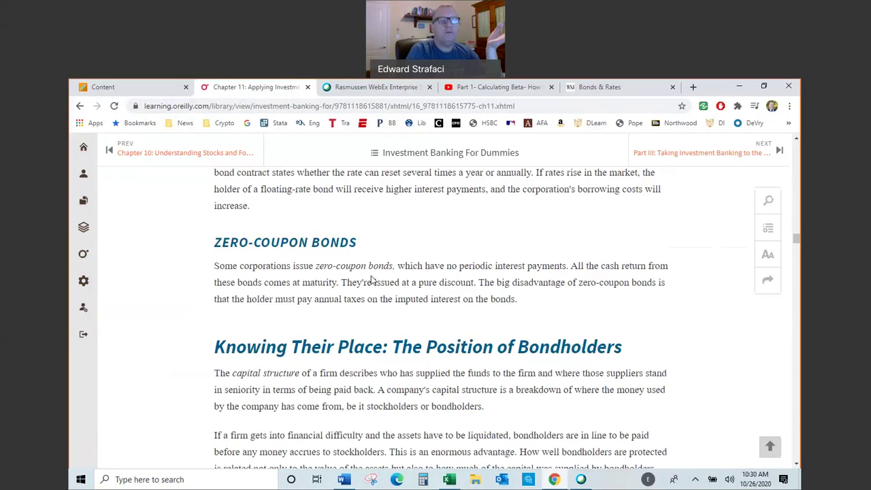
- Switch to the Excel workbook and start a RATE financial function in cell J2
left_click(450, 480)
left_click(541, 247)
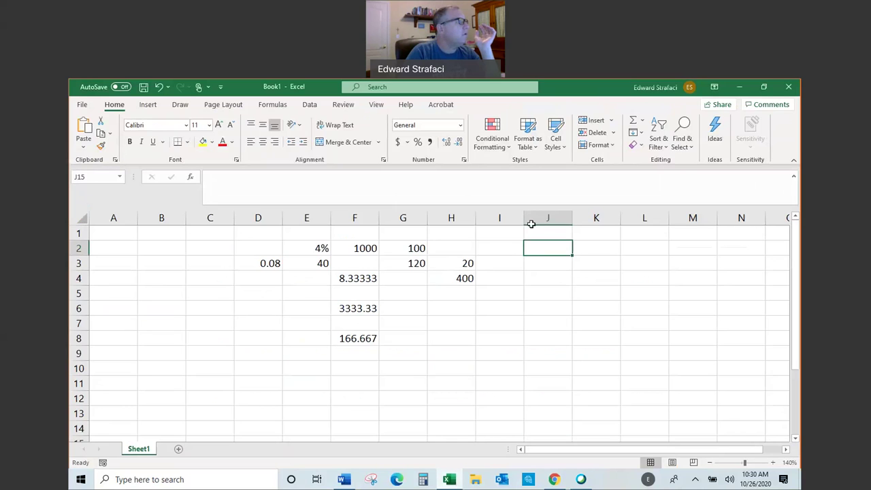
left_click(272, 106)
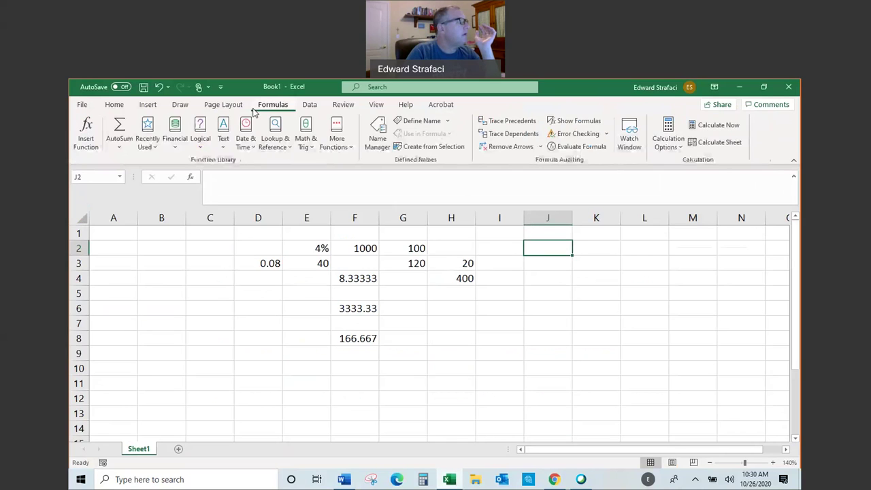
left_click(174, 133)
scroll(184, 236, "down", 3)
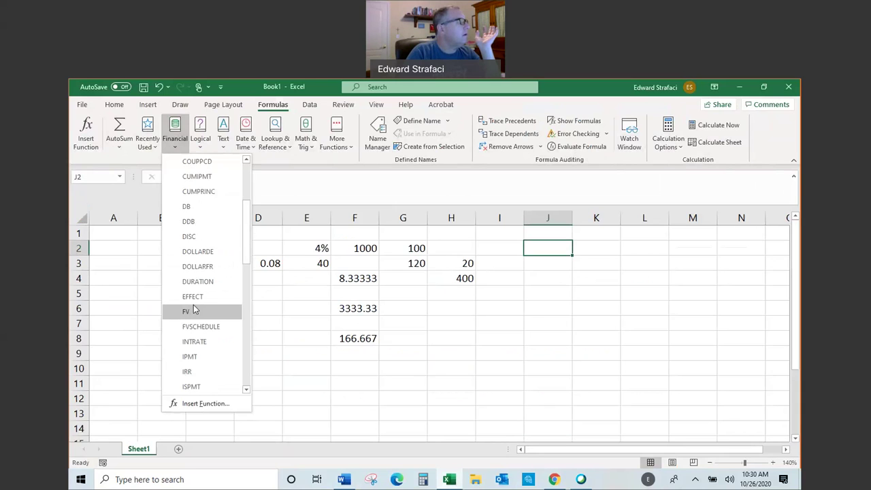
scroll(194, 310, "down", 2)
scroll(194, 309, "down", 4)
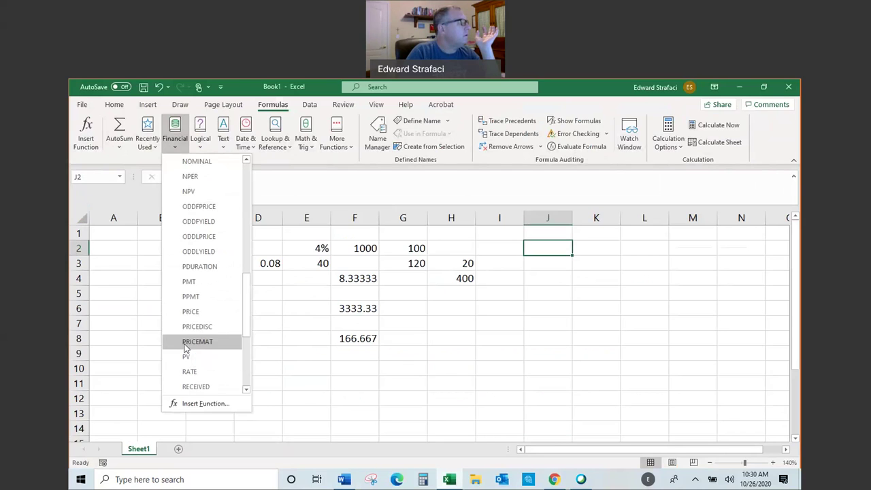
left_click(189, 372)
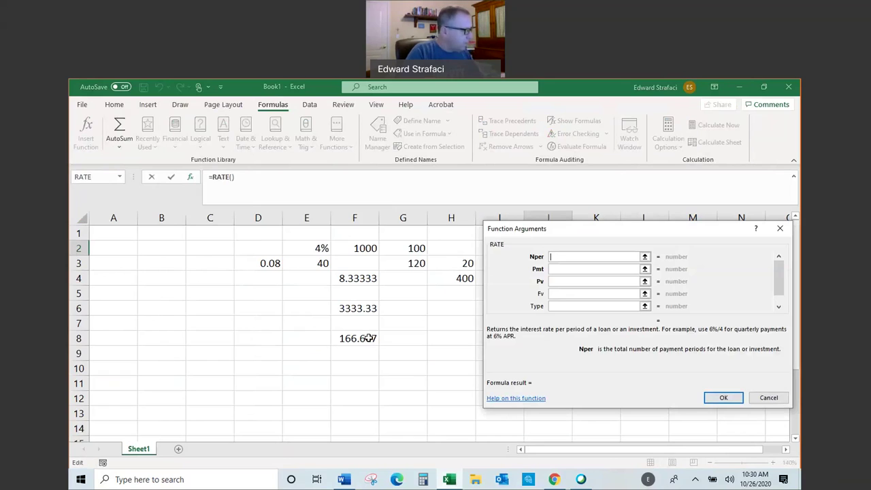
- Complete the RATE function with Nper 10, Pmt 0, Pv -500 and Fv 1000
type("10")
left_click(564, 270)
type("0")
left_click(567, 281)
type("-500")
left_click(563, 294)
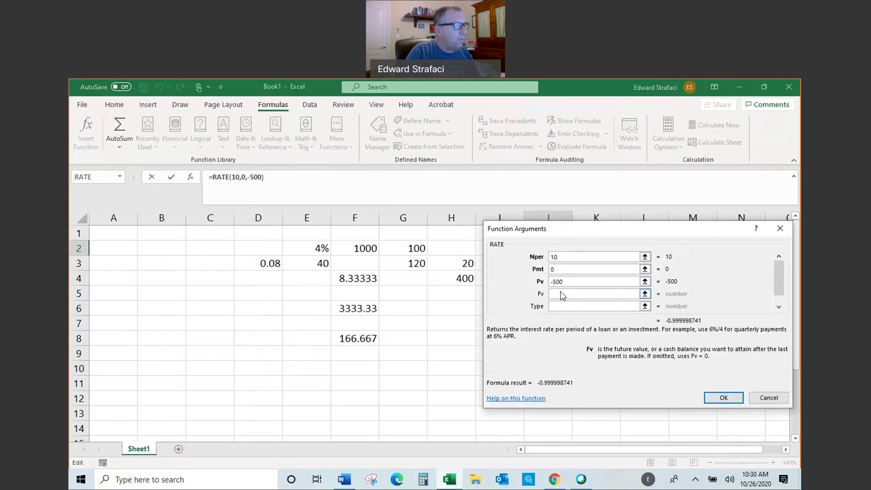
type("1000")
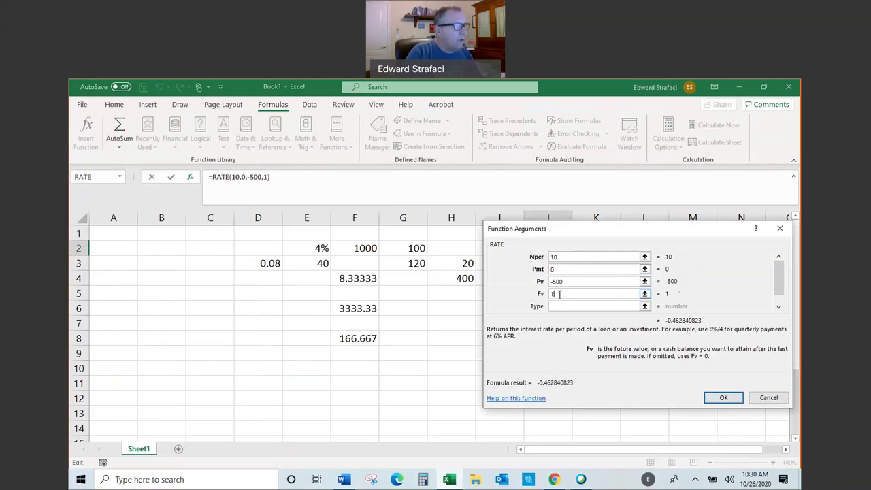
left_click(724, 399)
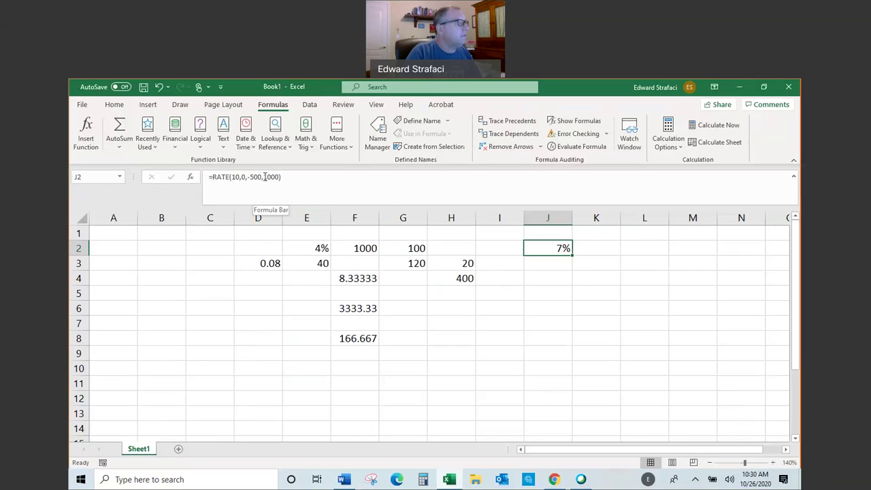
- Change the present value in the RATE formula in J2 to -400
left_click_drag(262, 176, 251, 177)
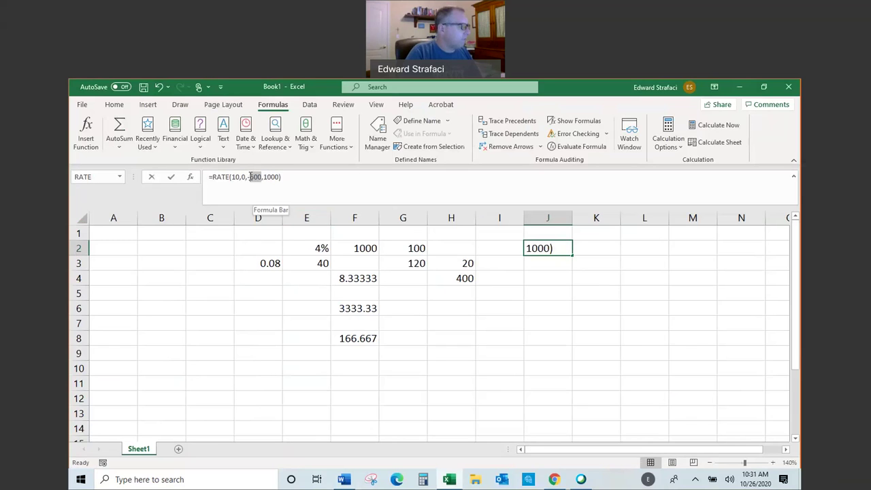
left_click(250, 176)
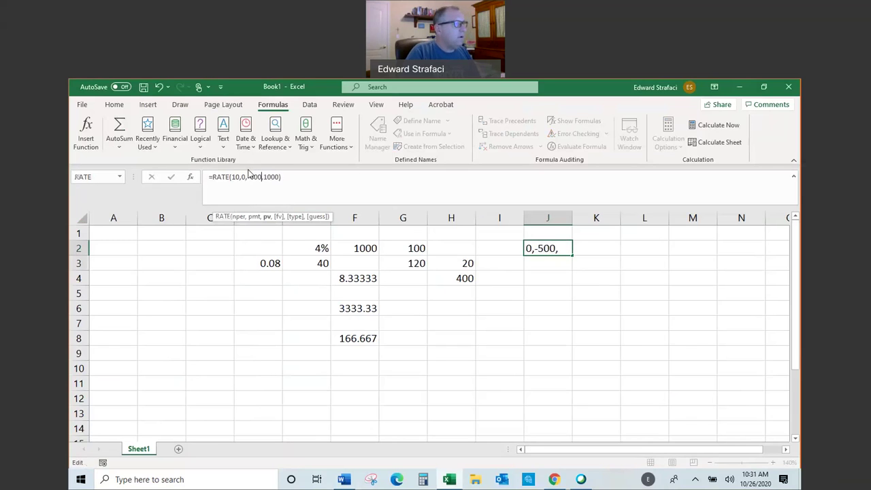
key("Return")
- Change the present value in J2's RATE formula to -600
left_click(549, 250)
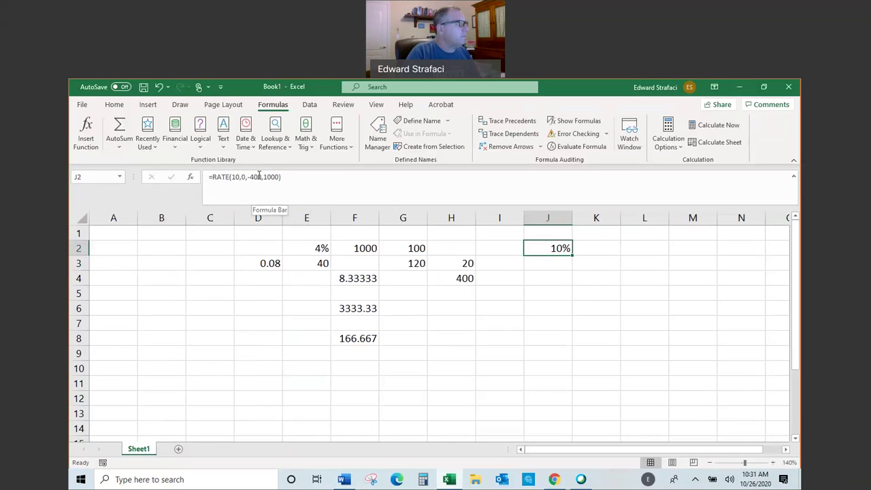
left_click_drag(260, 177, 247, 177)
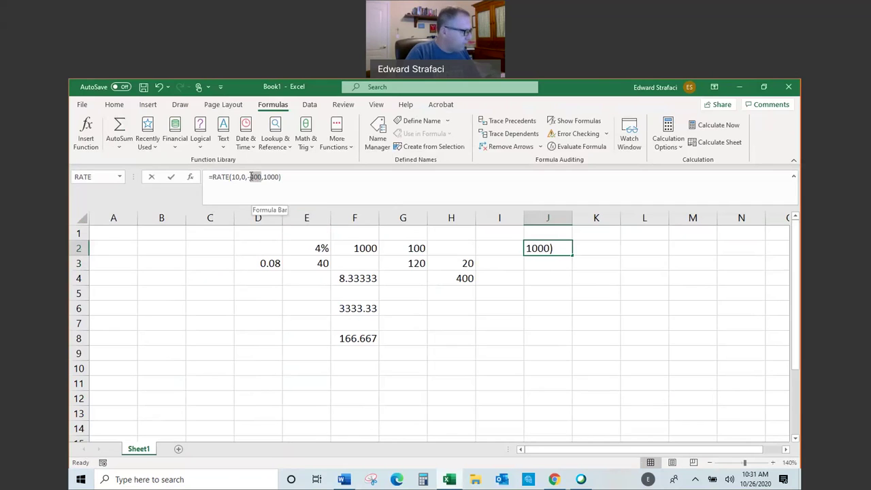
double_click(251, 176)
type("600")
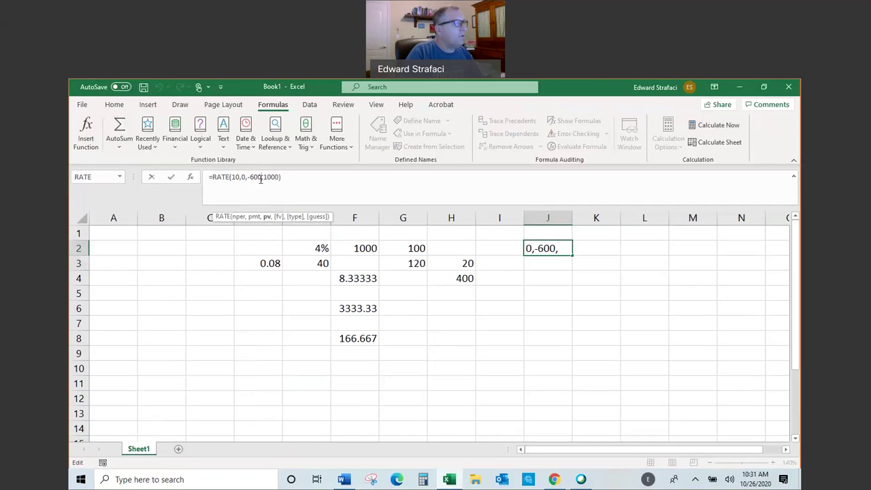
key("Return")
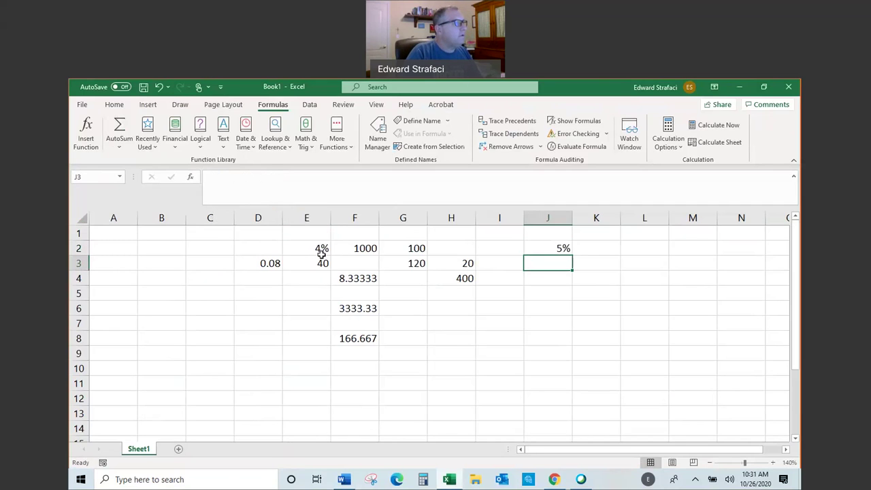
- Switch to Chapter 11 in Chrome and read about bondholder seniority, mergers and acquisitions, and the debt, mergers and change-of-control covenants
left_click(555, 479)
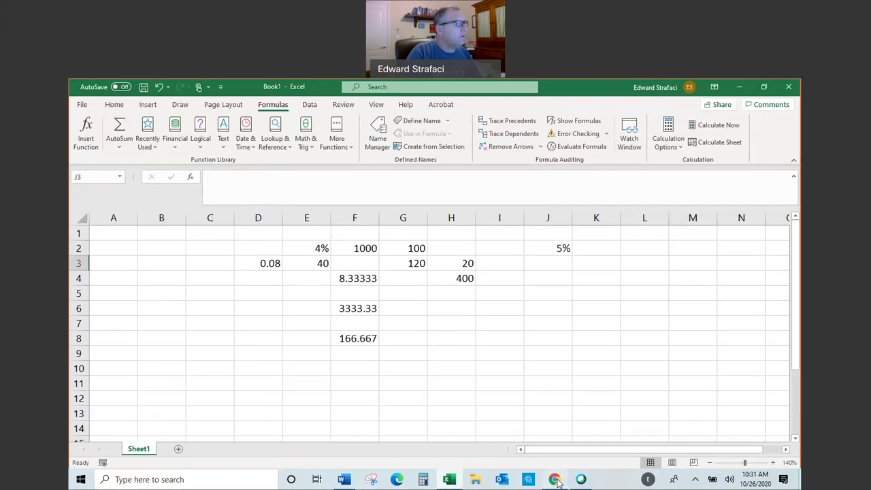
scroll(471, 342, "down", 5)
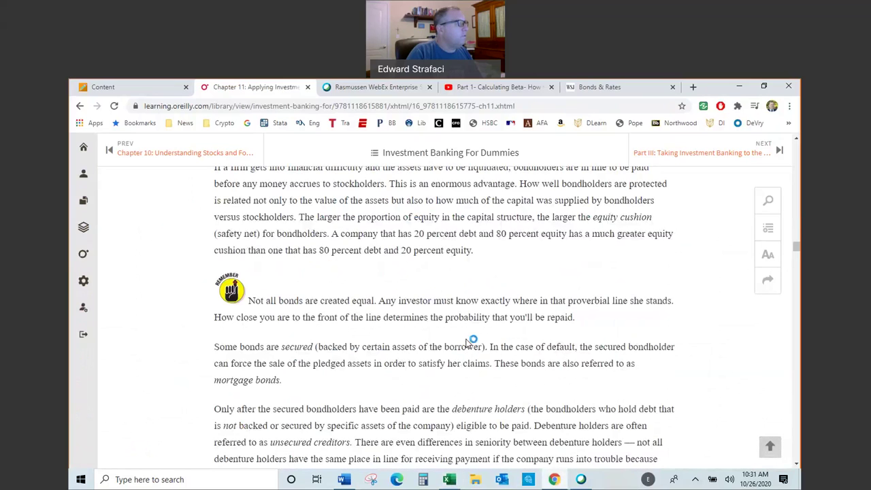
scroll(468, 342, "down", 2)
scroll(467, 342, "down", 3)
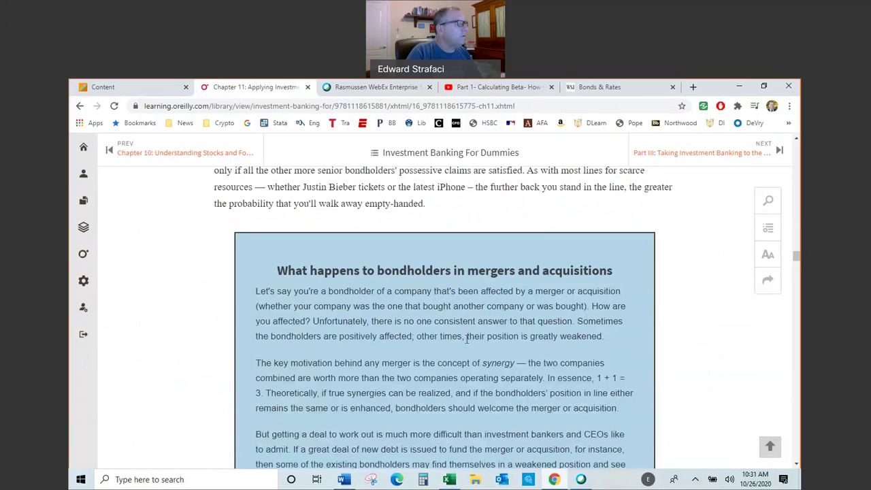
scroll(467, 340, "down", 2)
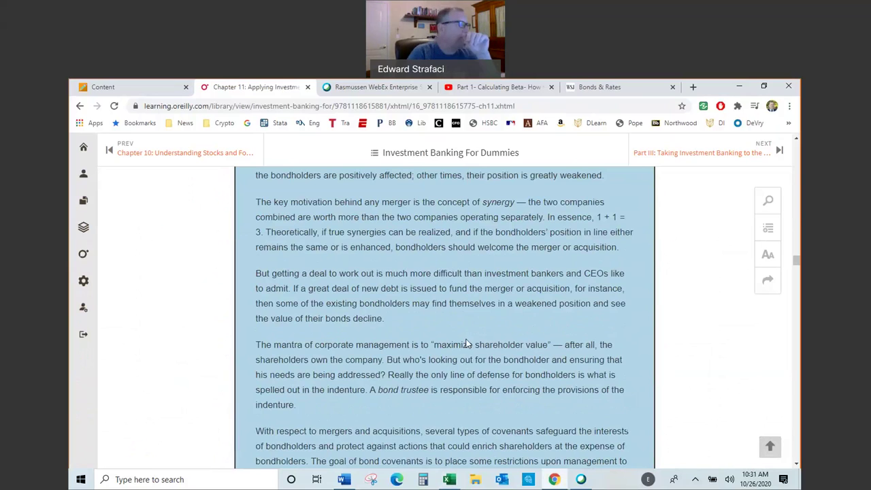
scroll(467, 343, "down", 6)
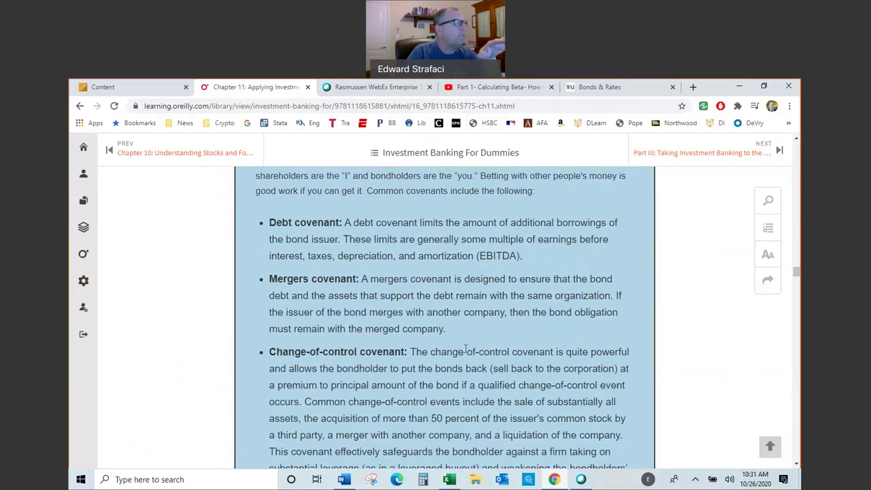
scroll(465, 350, "down", 1)
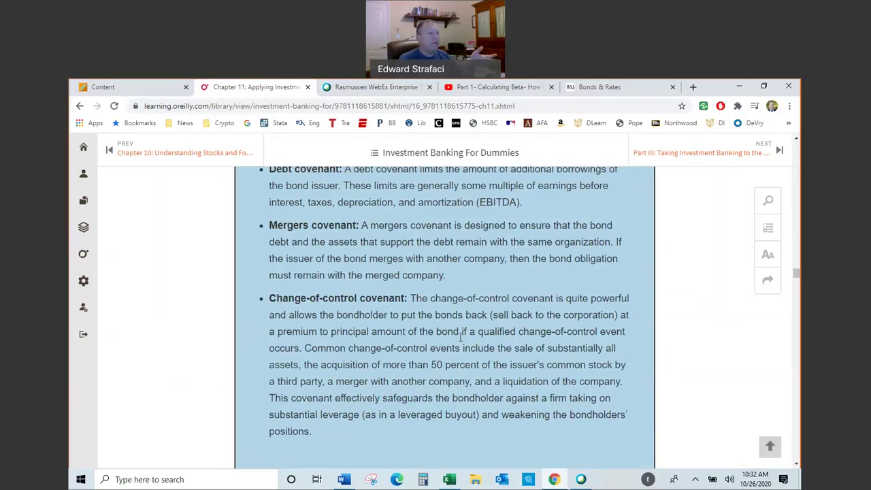
scroll(461, 336, "down", 1)
- Read the Understanding Bond Pricing section, covering the present value formulas and the sidebar on adding dollars at different points in time
scroll(461, 336, "down", 4)
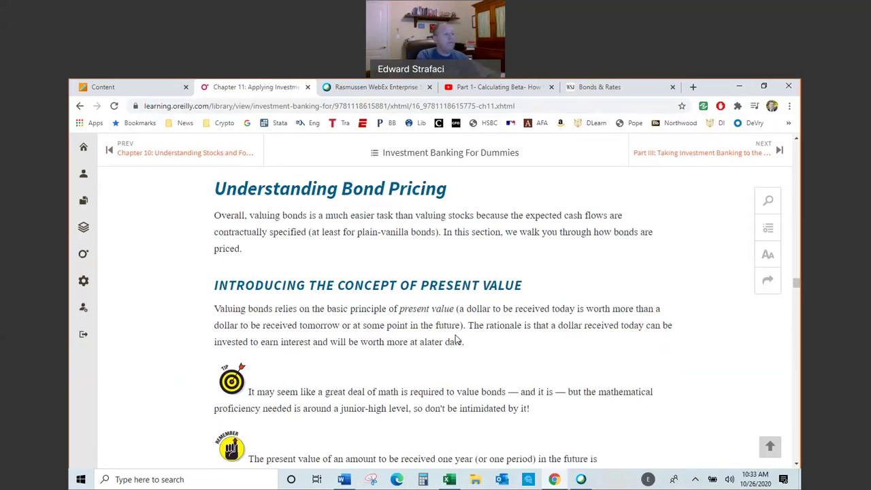
scroll(456, 330, "down", 1)
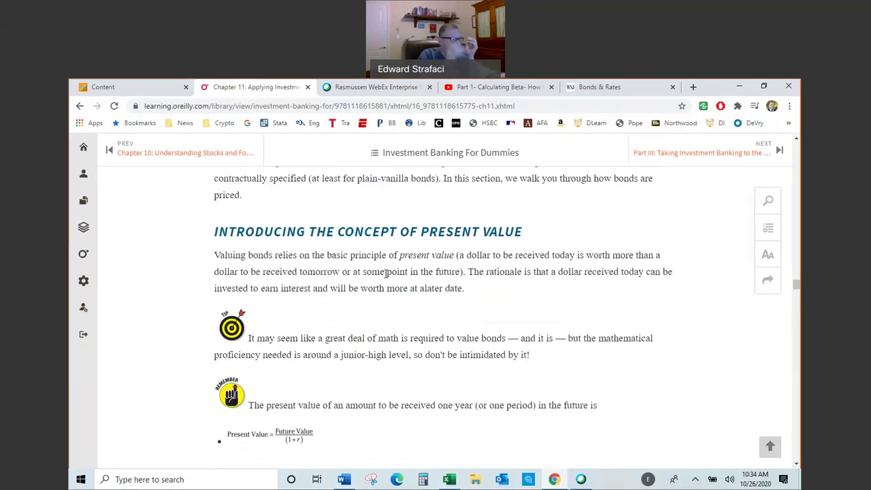
scroll(465, 287, "down", 1)
scroll(465, 287, "down", 3)
scroll(359, 394, "down", 2)
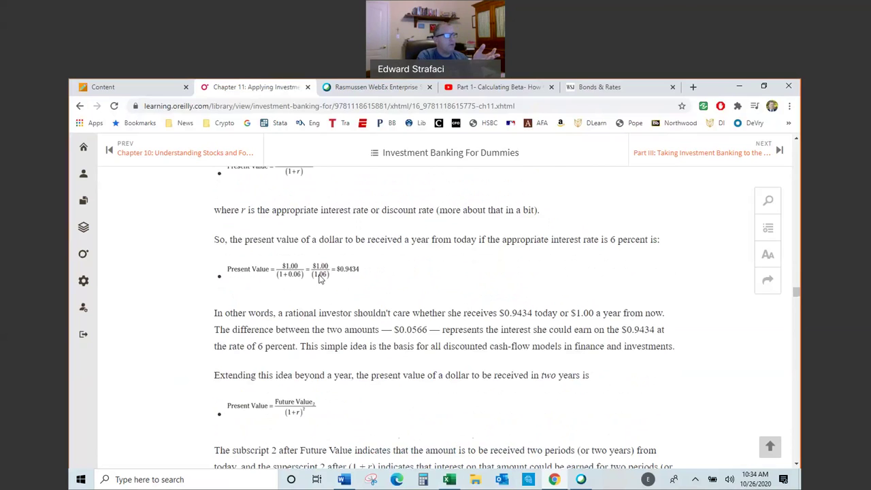
scroll(322, 279, "down", 2)
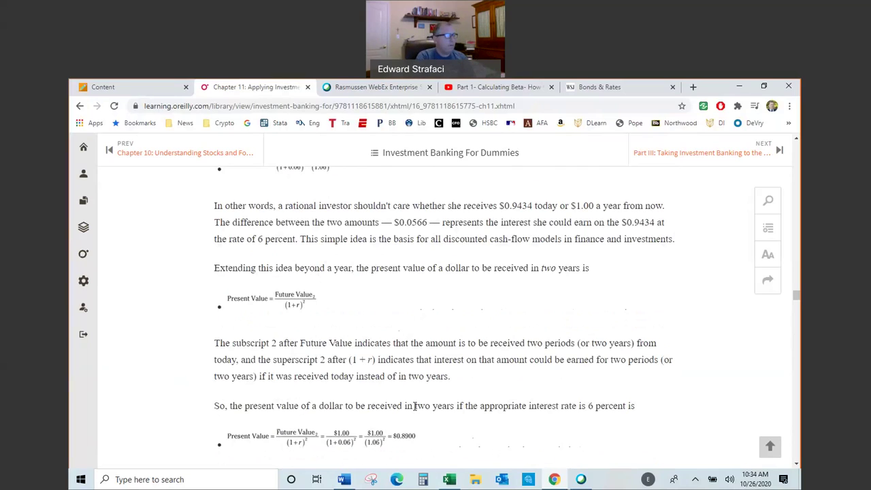
scroll(353, 428, "down", 4)
scroll(352, 427, "down", 5)
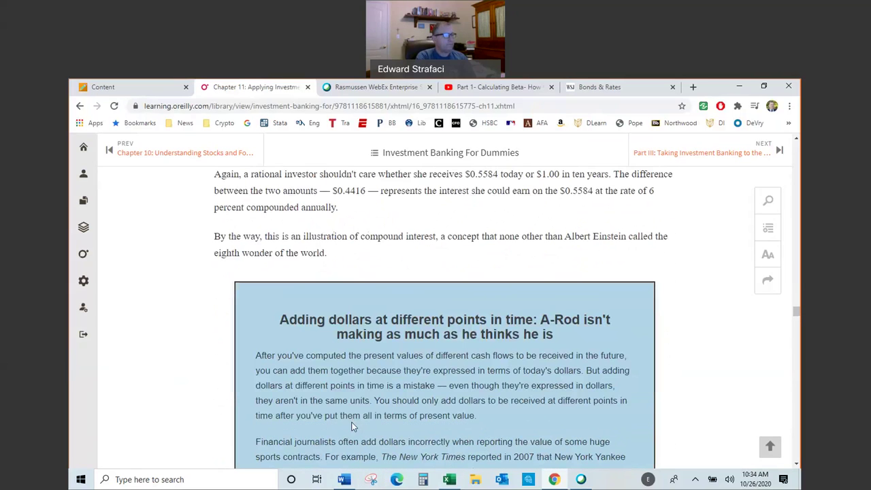
scroll(353, 420, "down", 3)
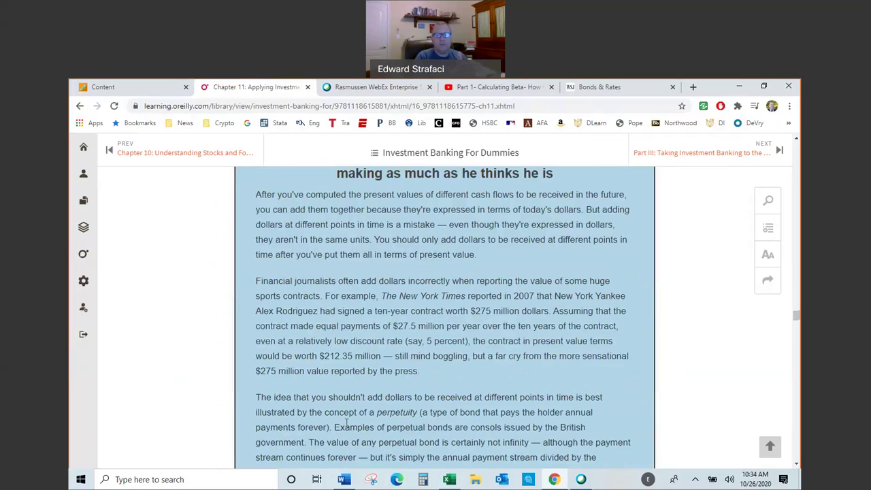
- Switch to the Excel workbook and enter 100 in cell I8 and 10 in cell J8
left_click(458, 485)
left_click(493, 336)
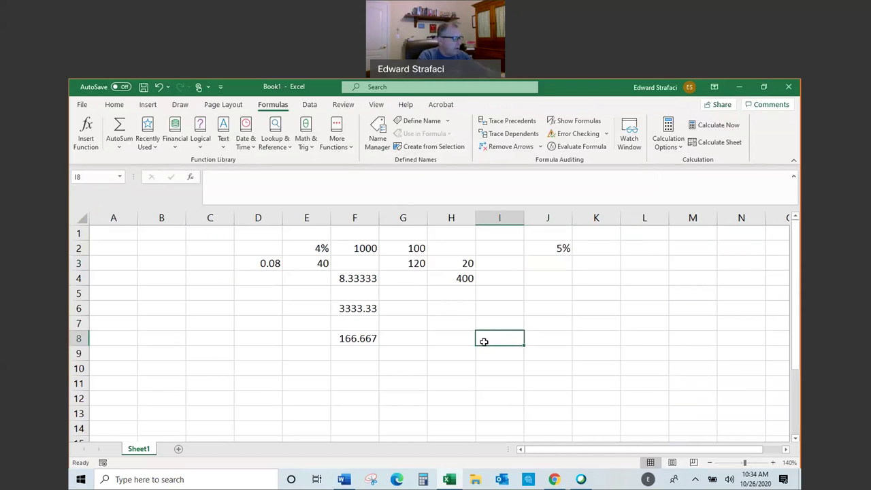
type("10")
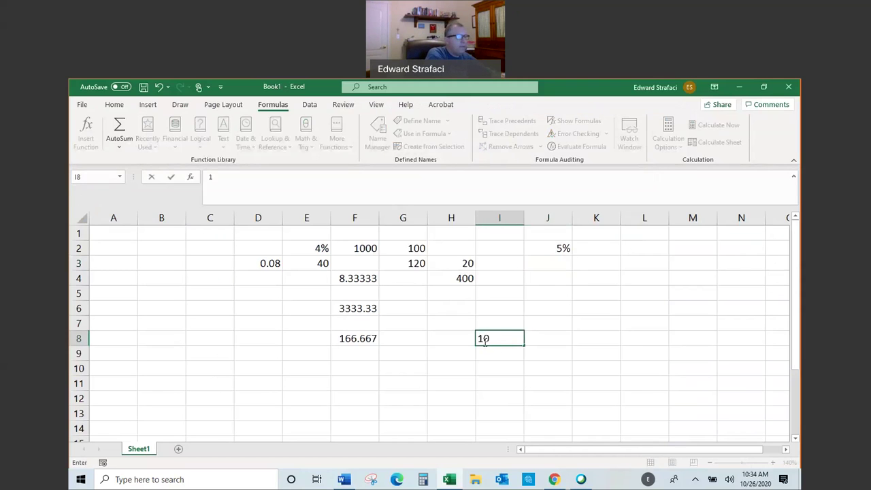
type("0")
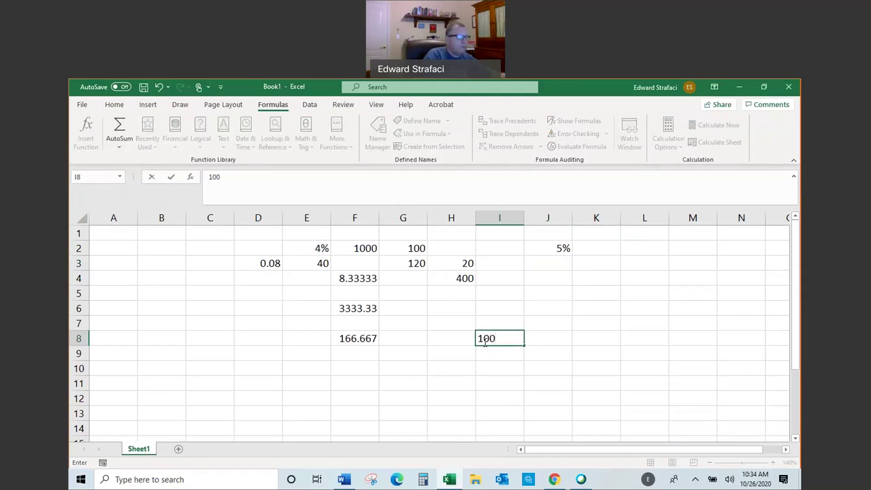
left_click(538, 335)
type("10")
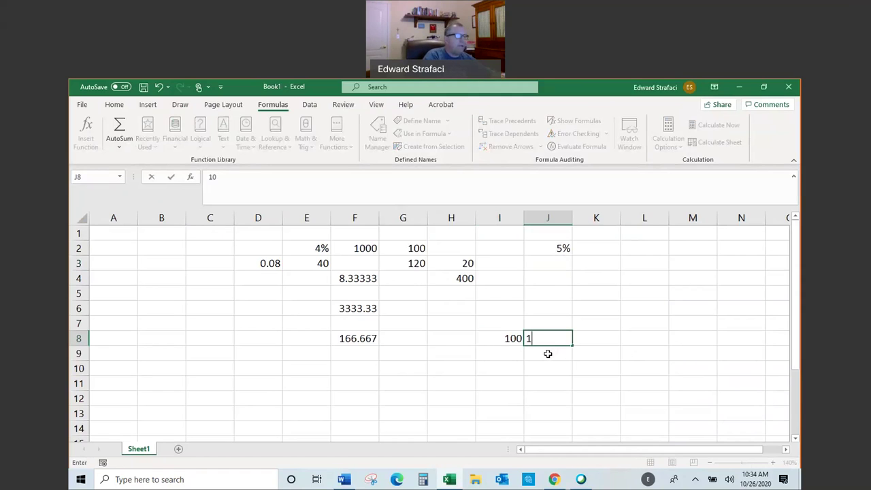
- Enter a formula in J9 that multiplies J8 by .45
left_click(548, 354)
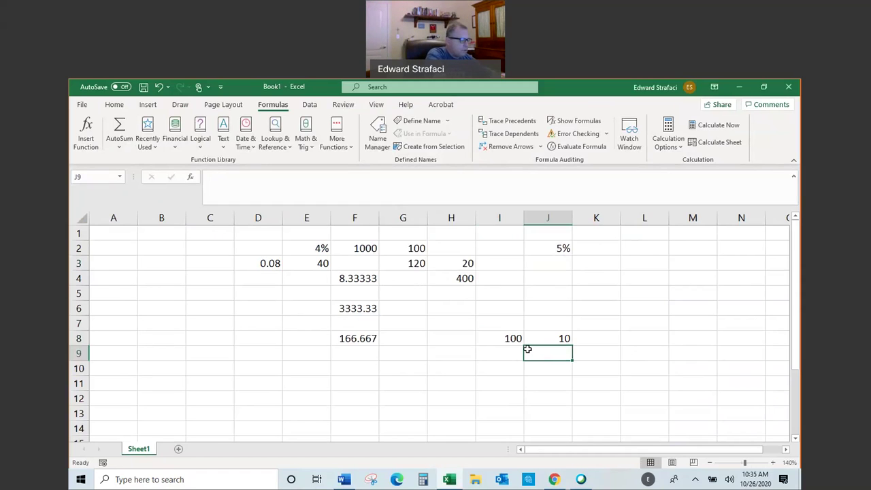
type("=")
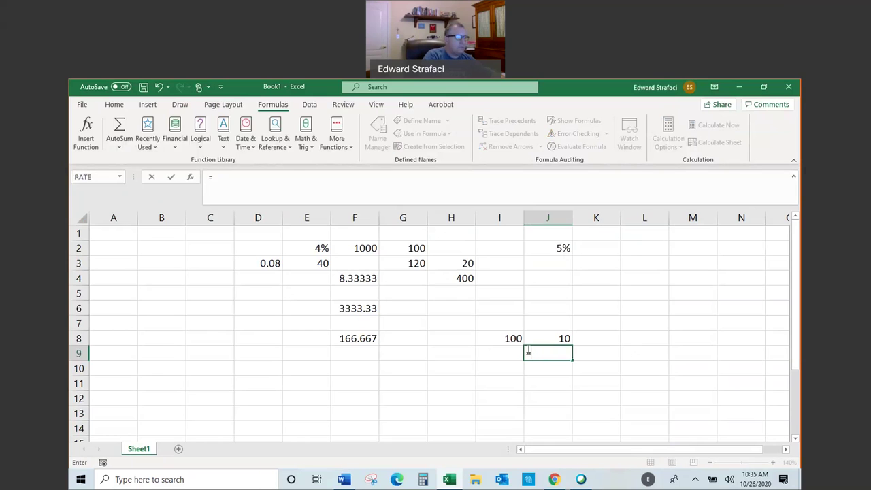
left_click(561, 338)
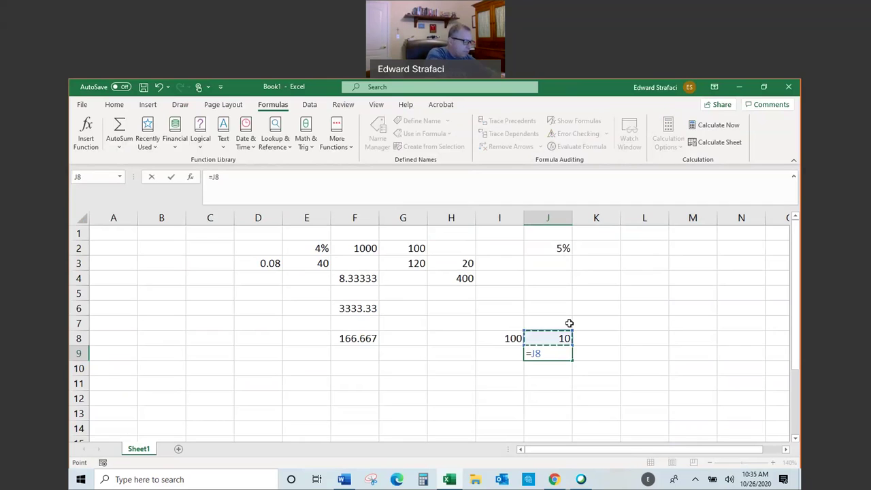
type("*")
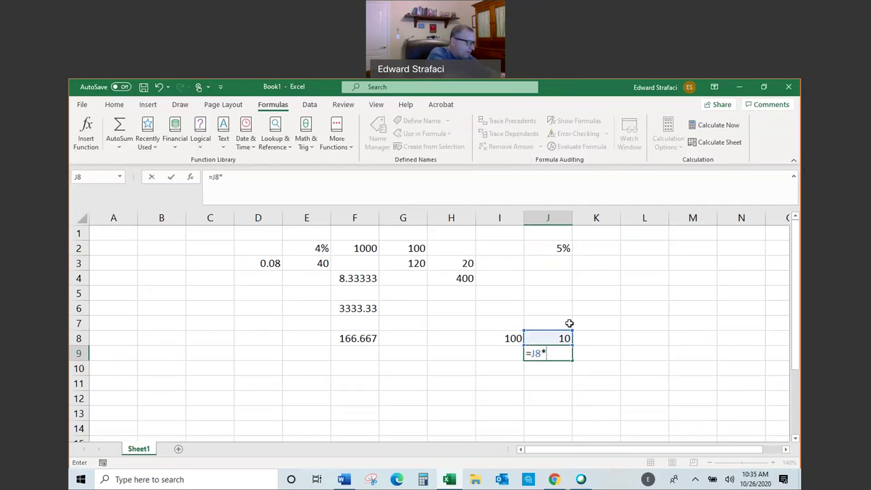
type(".45")
key("Return")
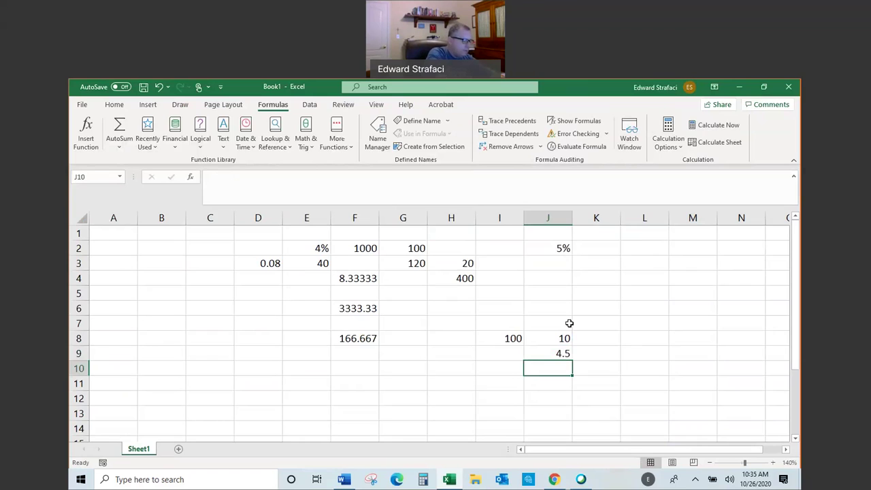
- Enter a formula in J10 that multiplies J9 by .2
type("+")
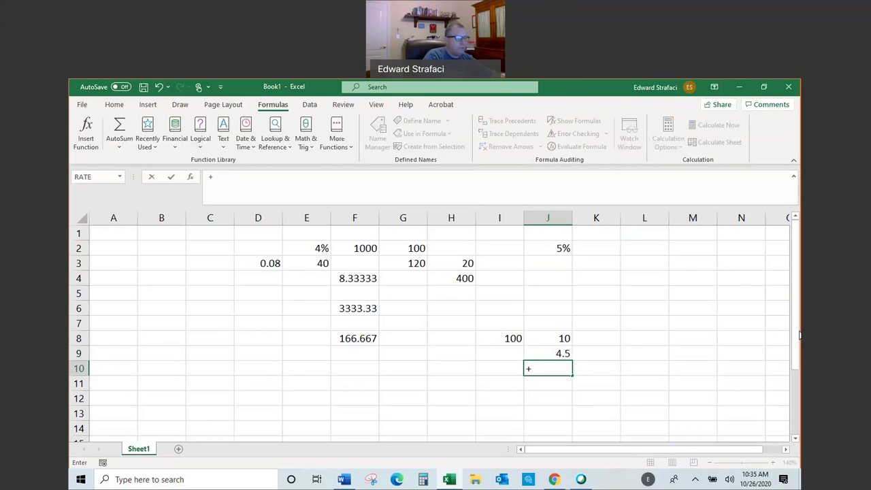
left_click(566, 353)
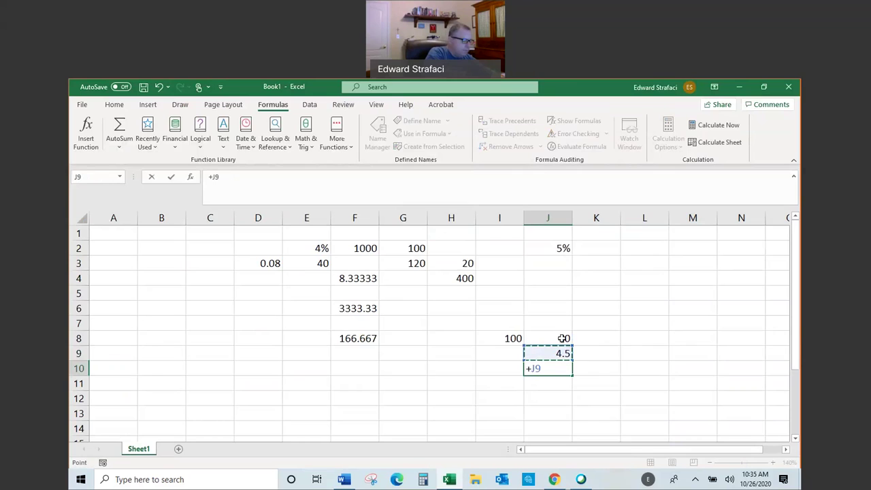
type("*")
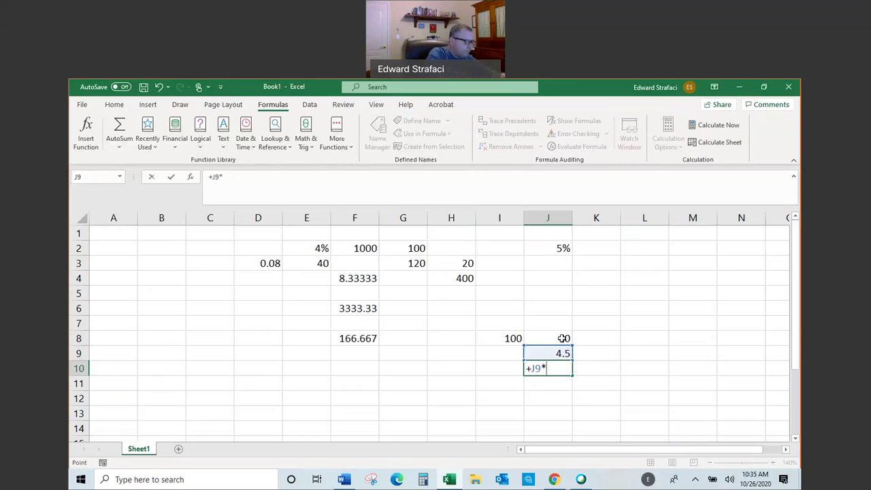
type(",2")
key("Return")
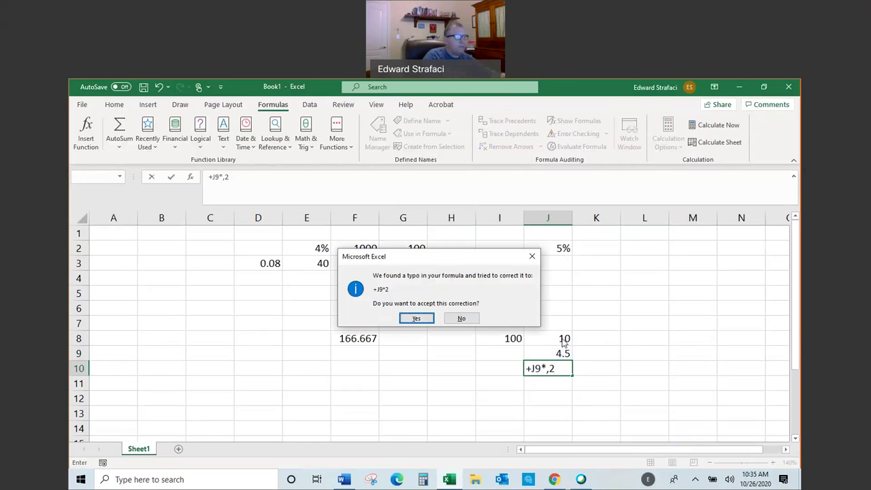
left_click(401, 324)
left_click(539, 368)
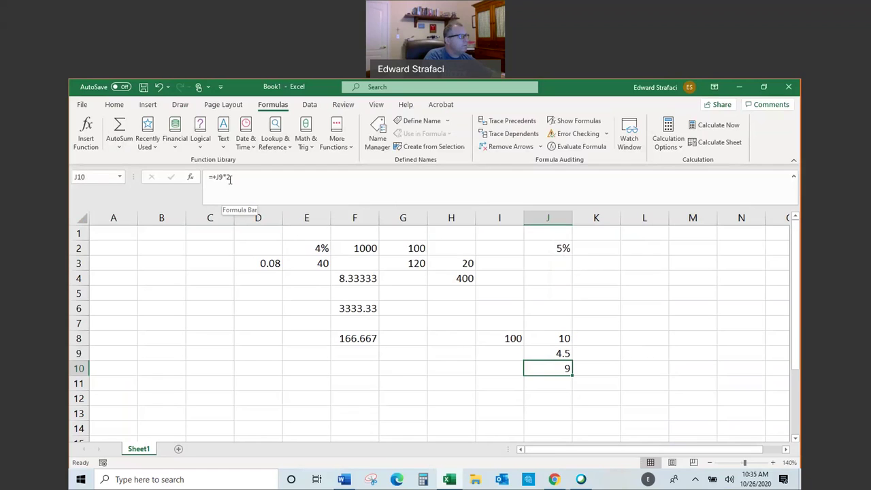
left_click(226, 179)
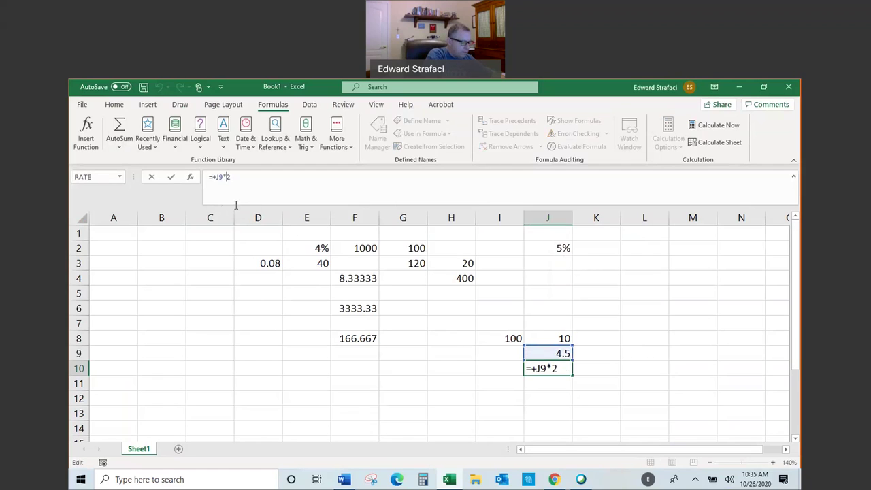
type(".")
key("Return")
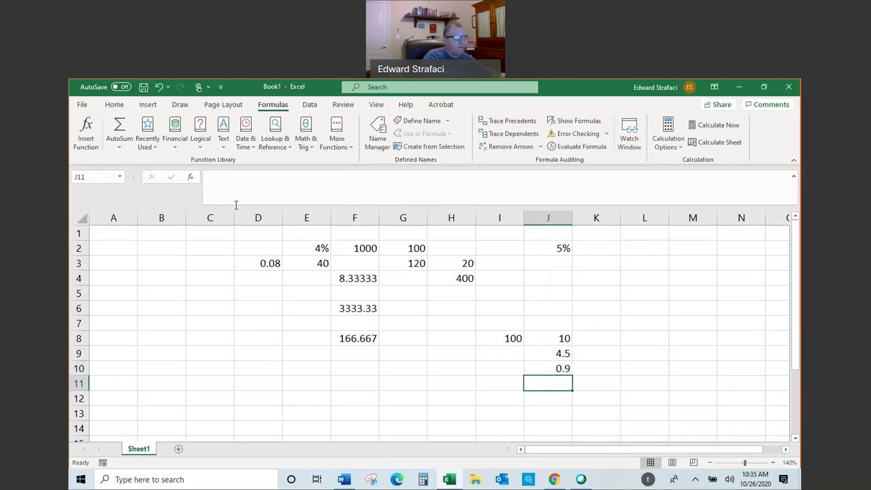
- Replace the formula in J10 with one that multiplies J9 by .8
left_click(555, 365)
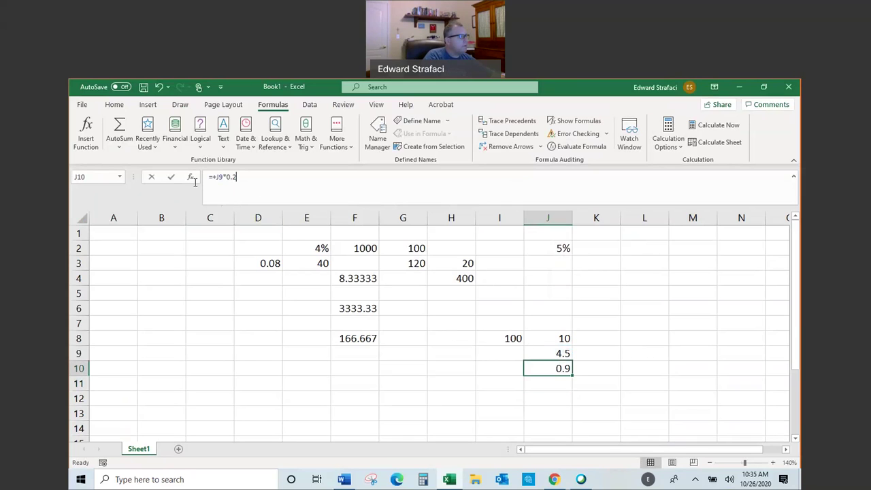
key("F2")
key("BackSpace")
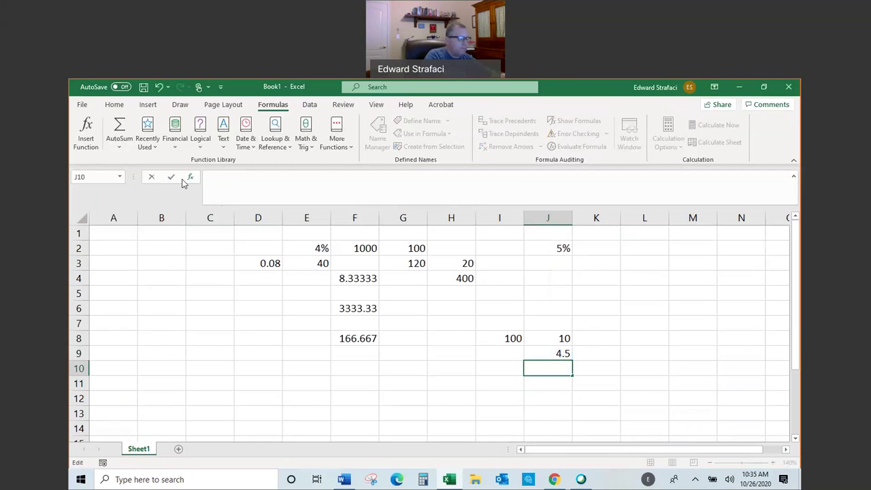
type("=")
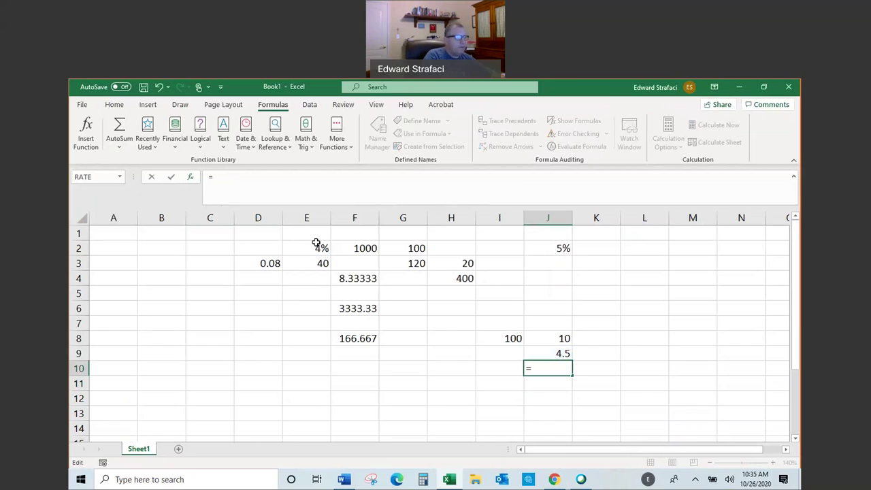
left_click(535, 349)
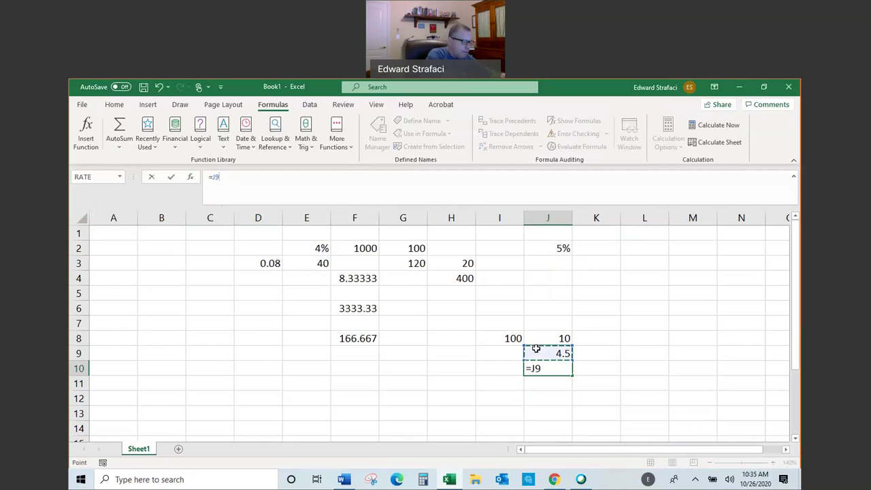
type(">5")
key("Return")
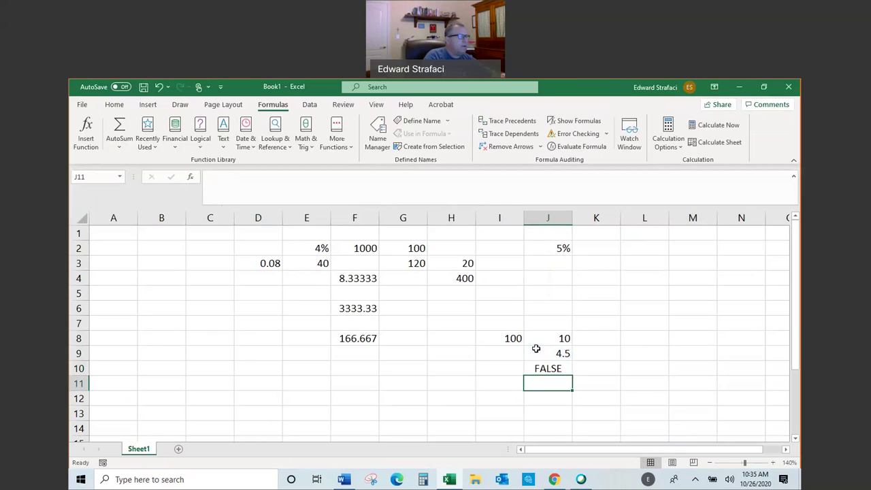
left_click(557, 367)
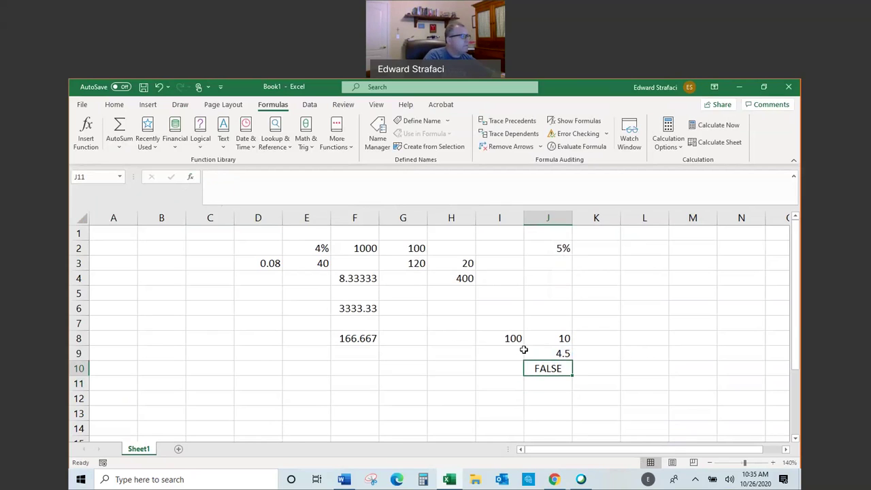
left_click(220, 178)
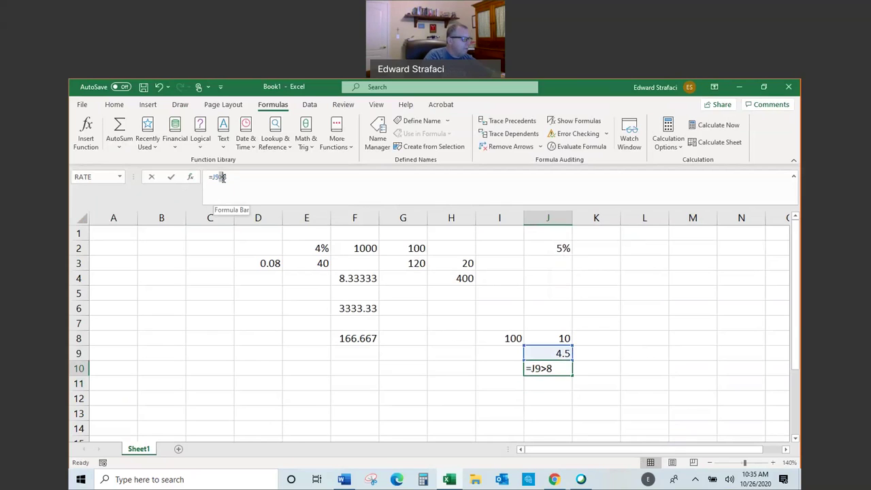
key("BackSpace")
type("*")
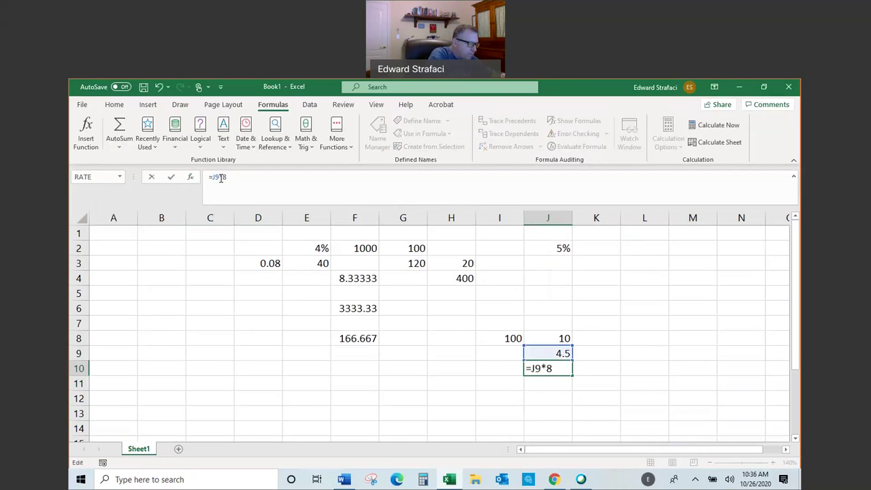
key("Return")
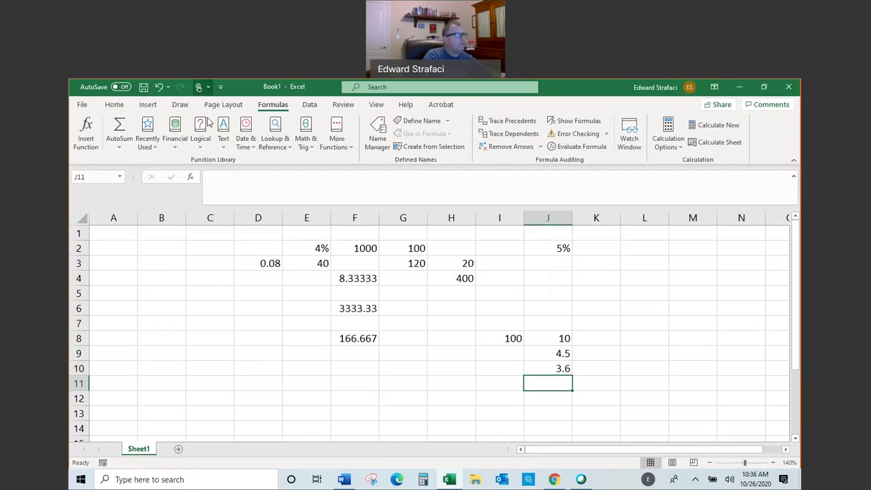
- Insert a PV function in J11 with a 7% rate, 10 periods and J10 as the payment
left_click(177, 142)
scroll(193, 211, "down", 8)
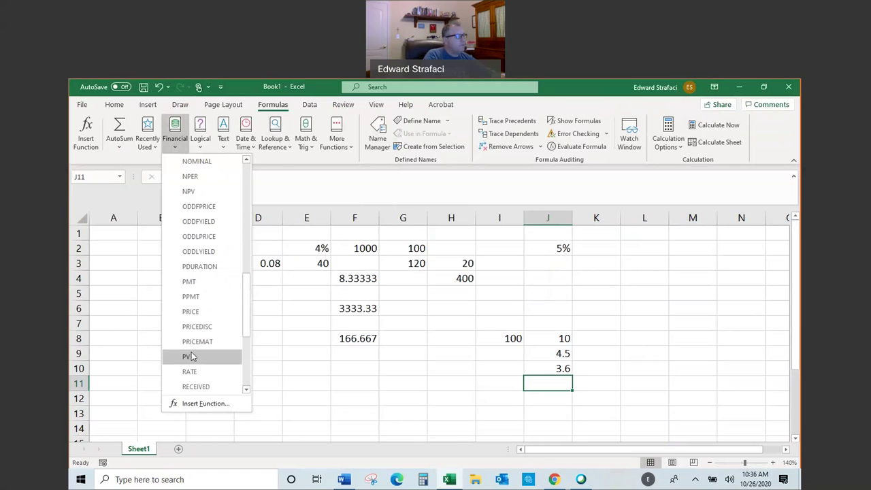
left_click(191, 355)
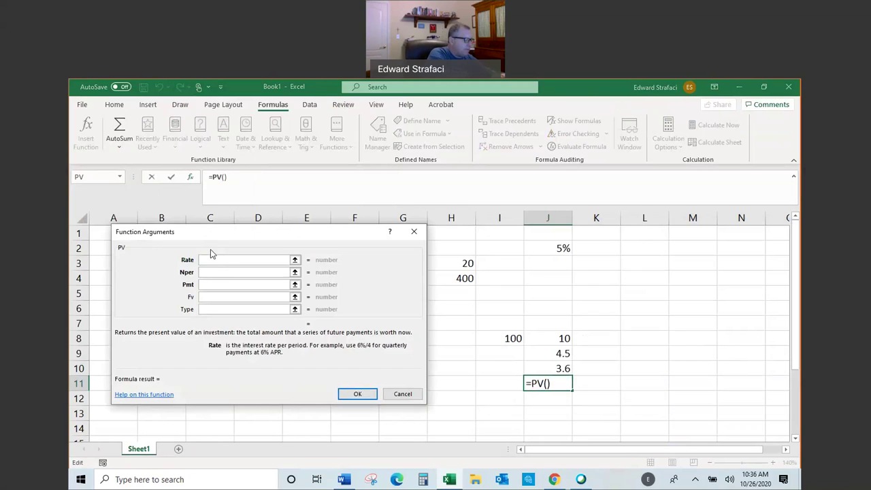
type("7%")
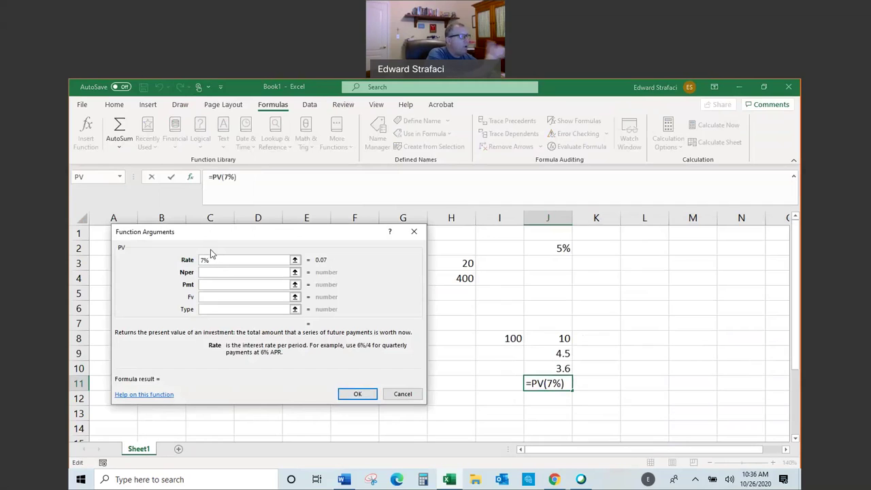
left_click(216, 271)
type("10")
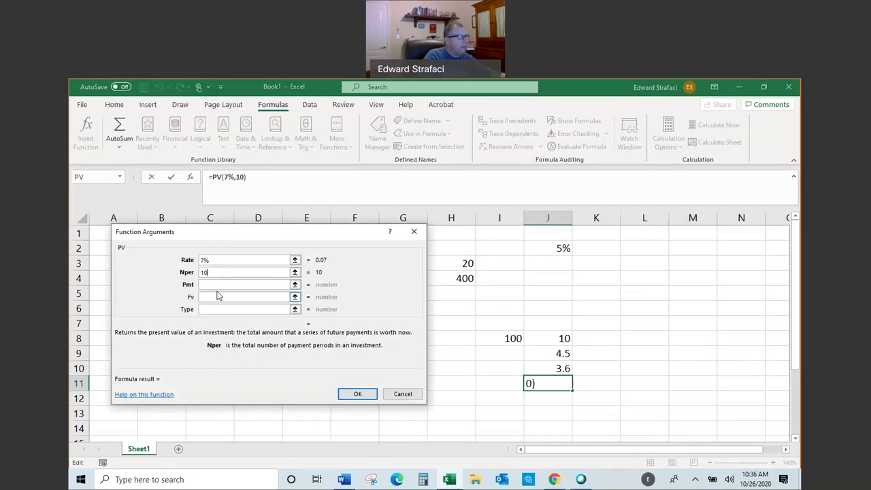
key("Tab")
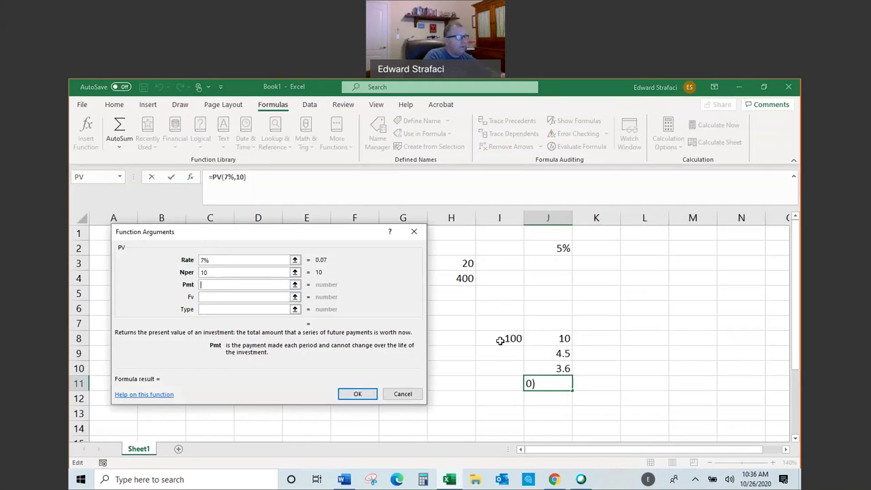
left_click(555, 366)
left_click(253, 295)
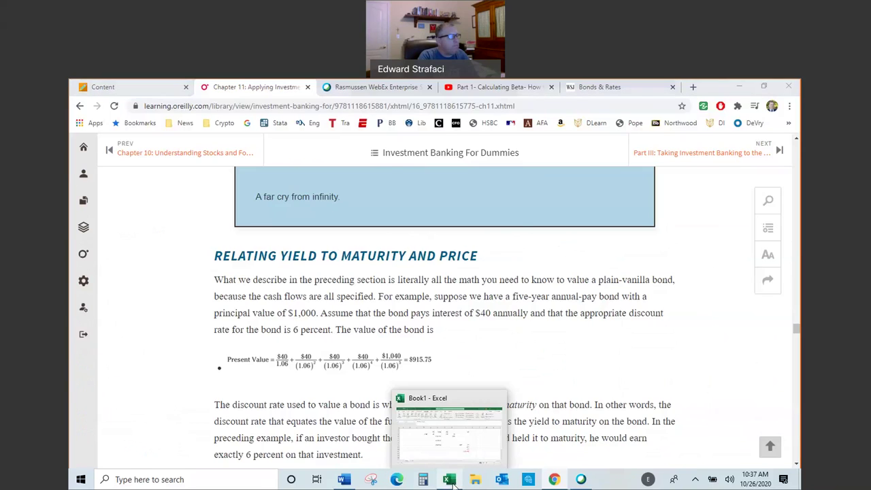
- Switch to the Excel workbook and enter the textbook bond's interest of 40 in A3 and principal of 1000 in A4
left_click(450, 479)
left_click(114, 263)
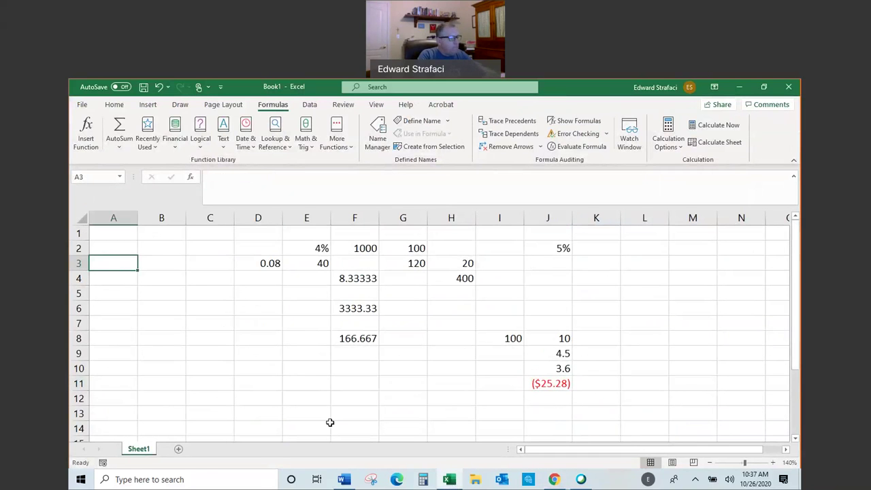
left_click(554, 480)
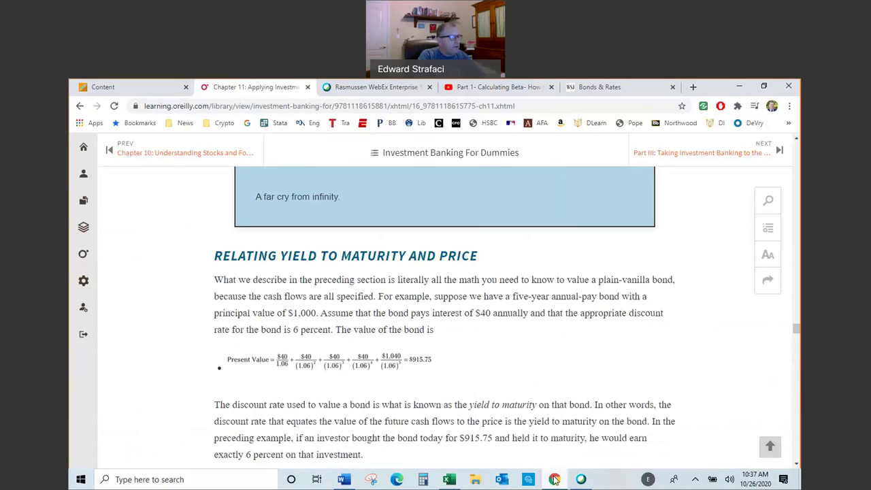
left_click(555, 480)
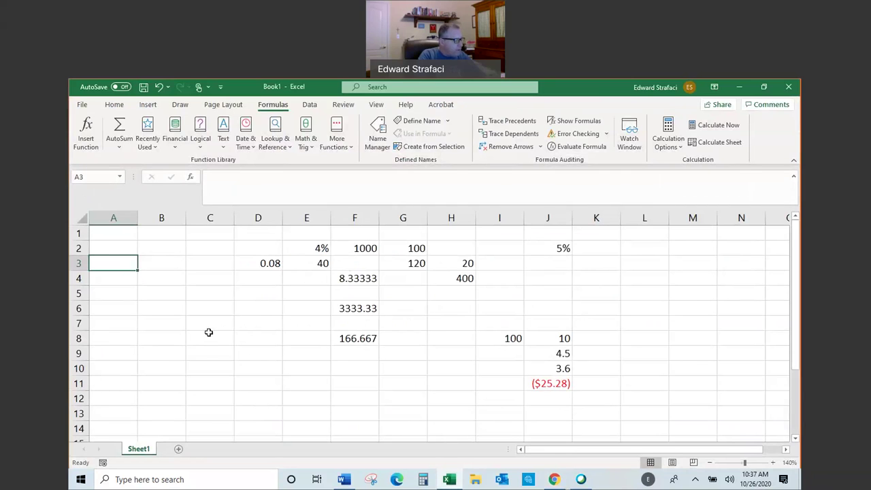
type("40")
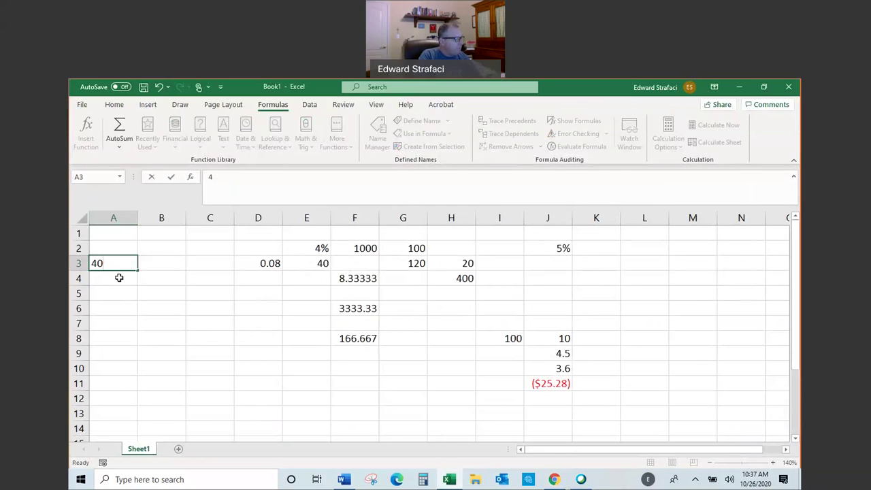
left_click(120, 278)
type("100")
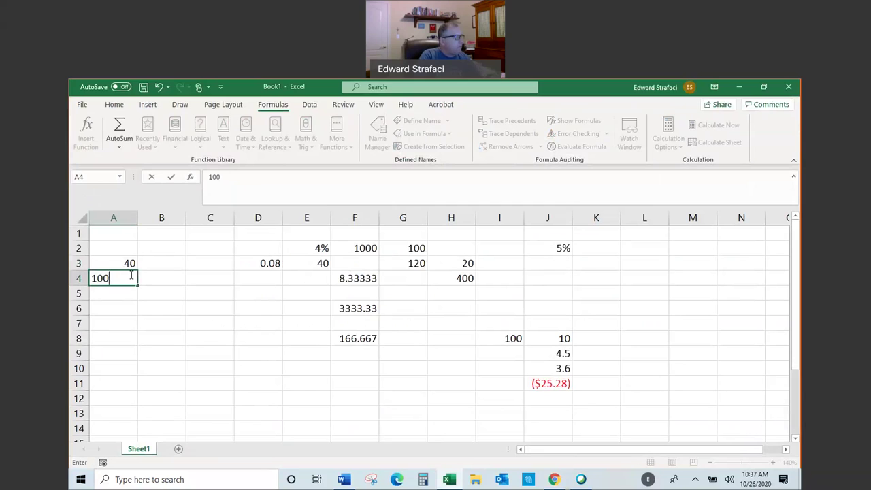
type("0")
- Insert a PV function in B3 with a 6% rate, 5 periods, A3 as the payment and 0 as the future value
left_click(151, 263)
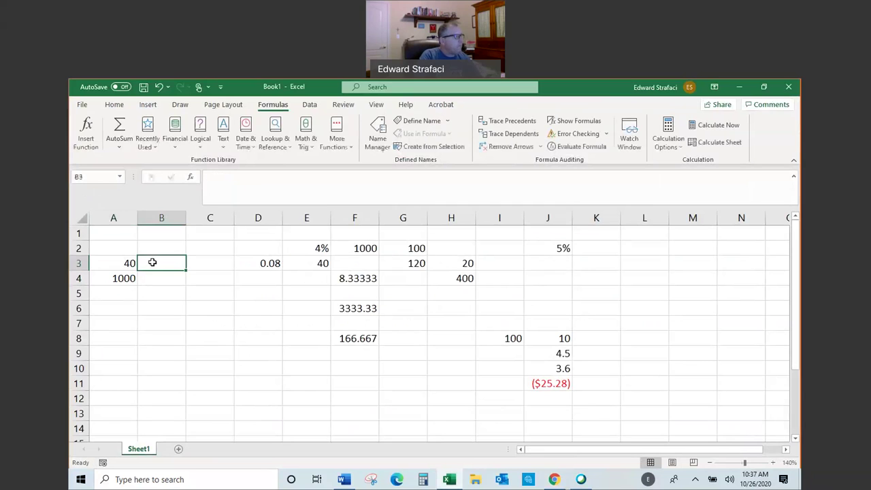
left_click(144, 147)
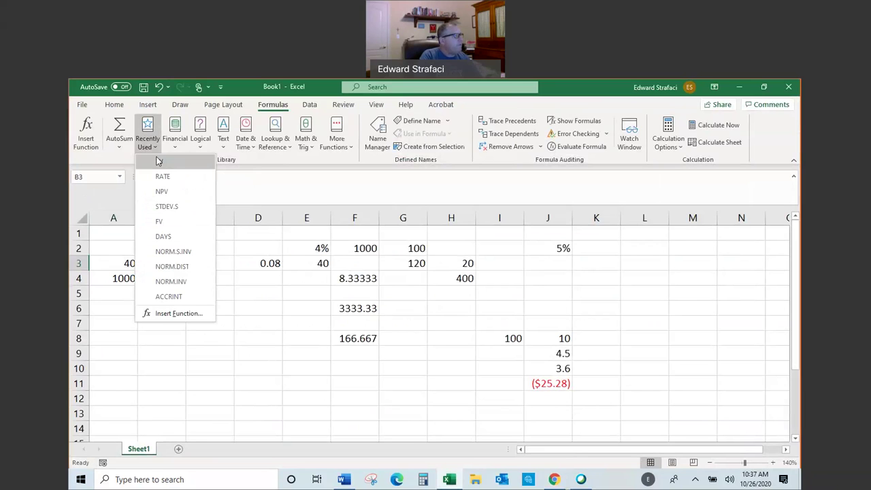
left_click(158, 160)
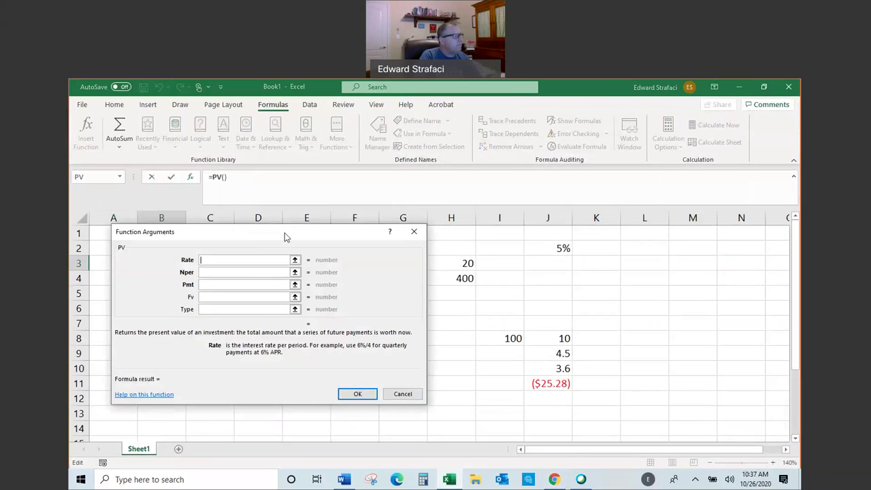
left_click_drag(285, 233, 491, 241)
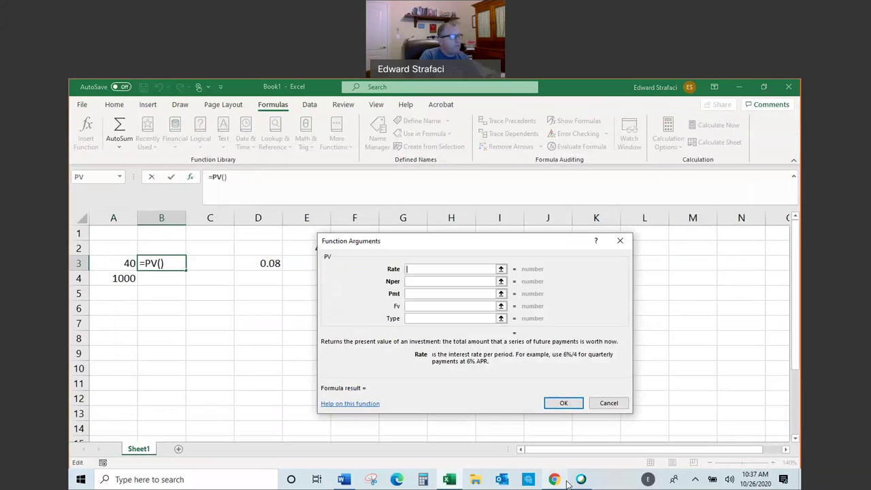
left_click(562, 481)
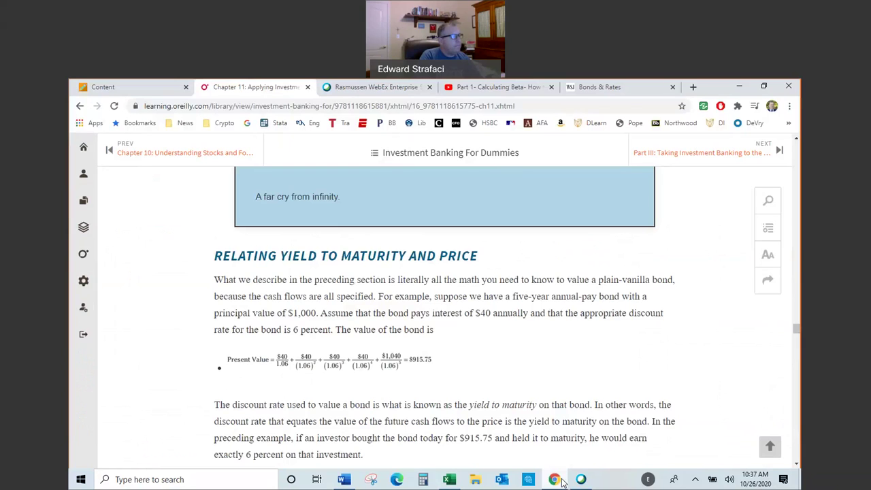
left_click(562, 482)
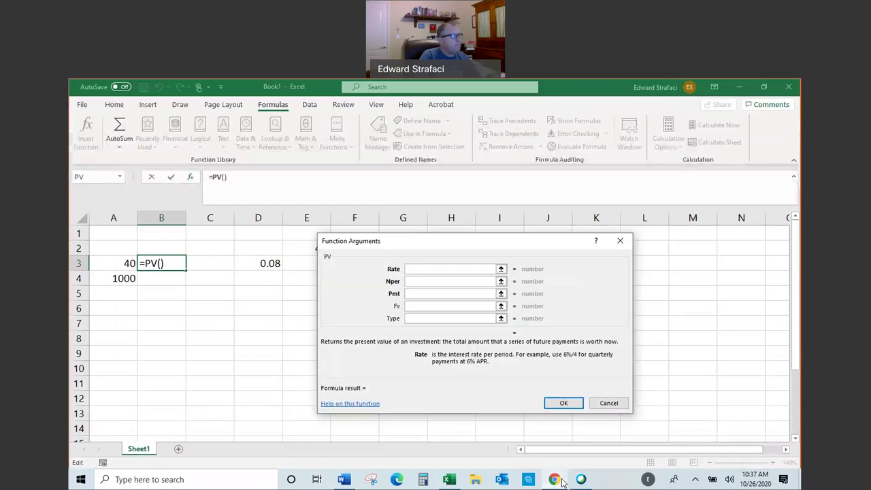
left_click(562, 482)
left_click(563, 482)
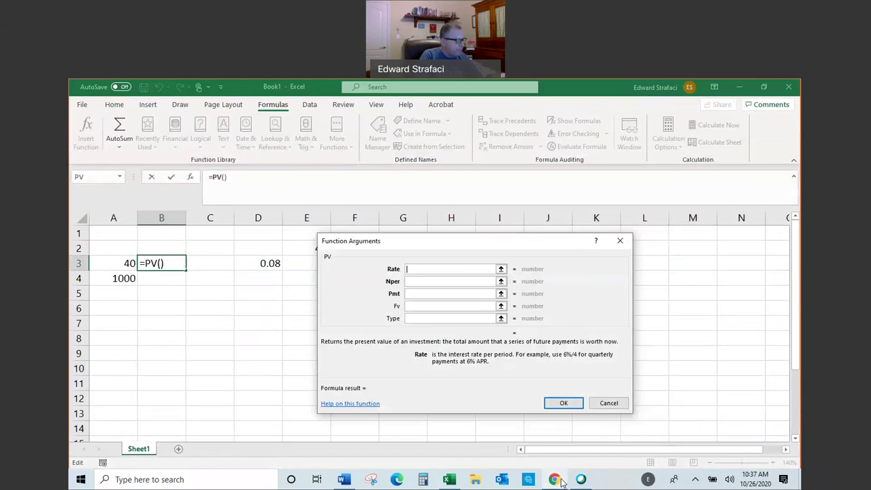
type("6%")
left_click(441, 281)
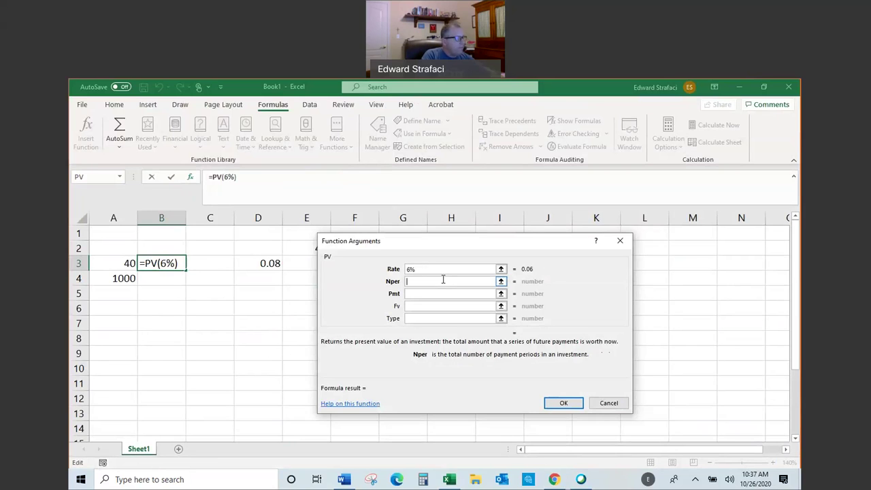
type("5")
left_click(430, 294)
left_click(111, 256)
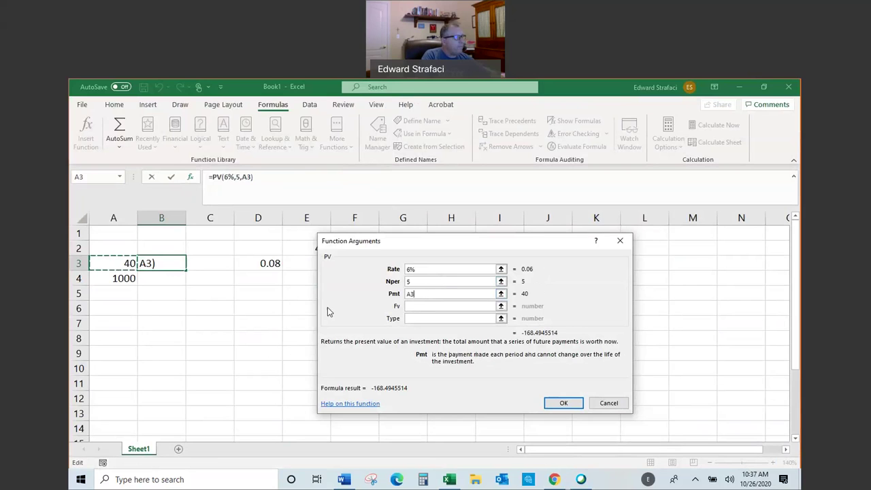
left_click(409, 306)
type("0")
left_click(562, 405)
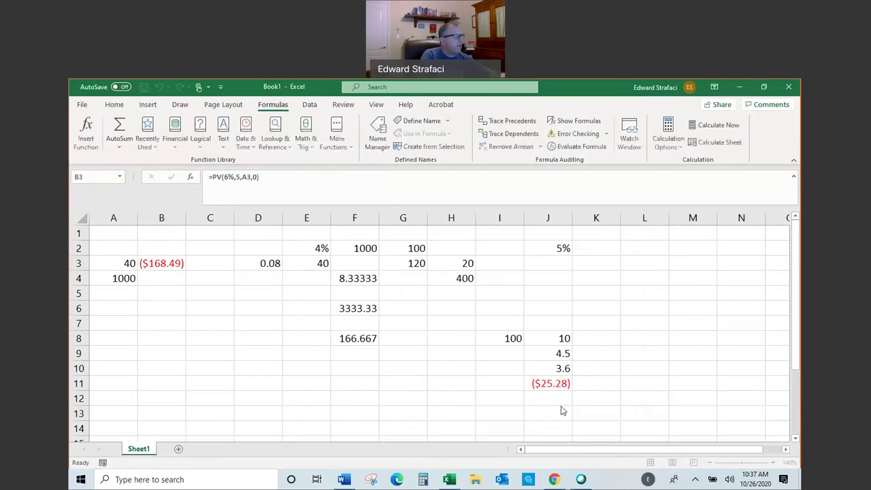
- Insert a PV function in B4 with a 6% rate, 5 periods, 0 as the payment and A4 as the future value
left_click(172, 278)
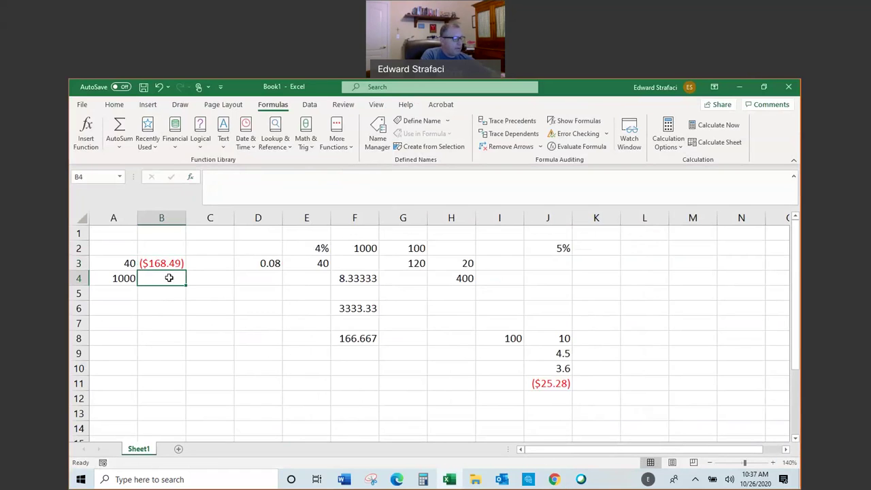
left_click(147, 142)
left_click(159, 163)
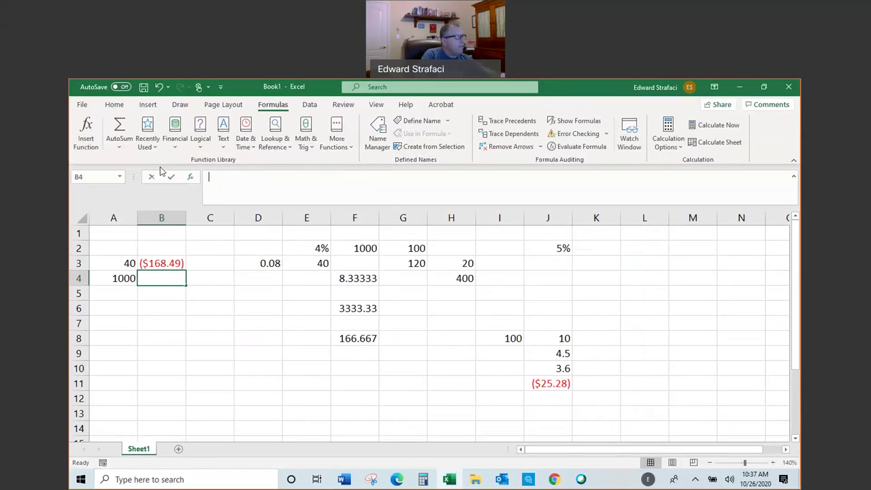
type("6%")
left_click(427, 280)
type("5")
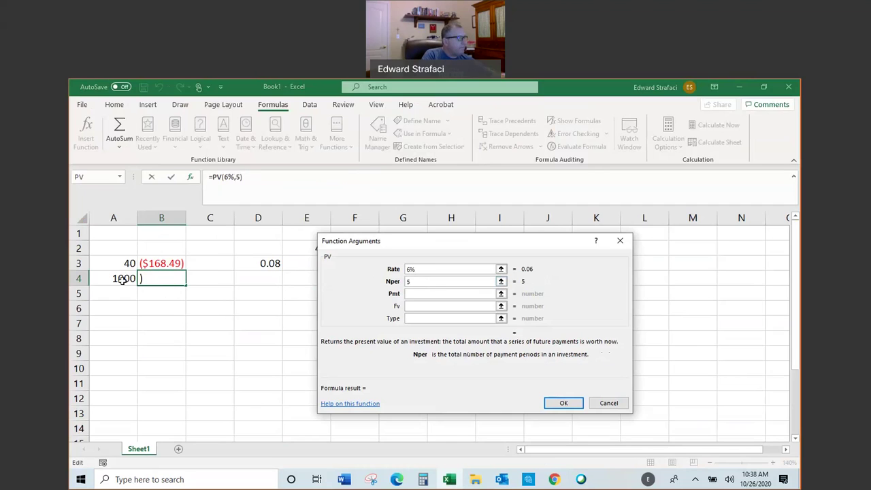
left_click(420, 292)
type("0")
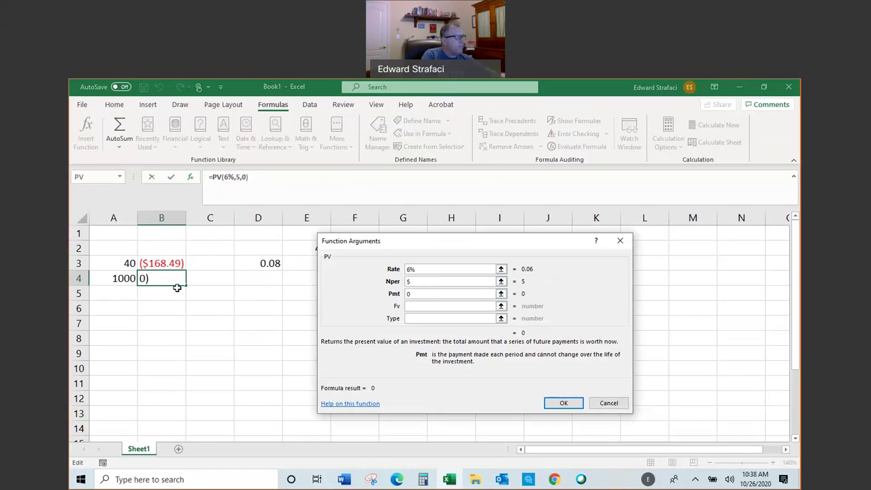
left_click(420, 305)
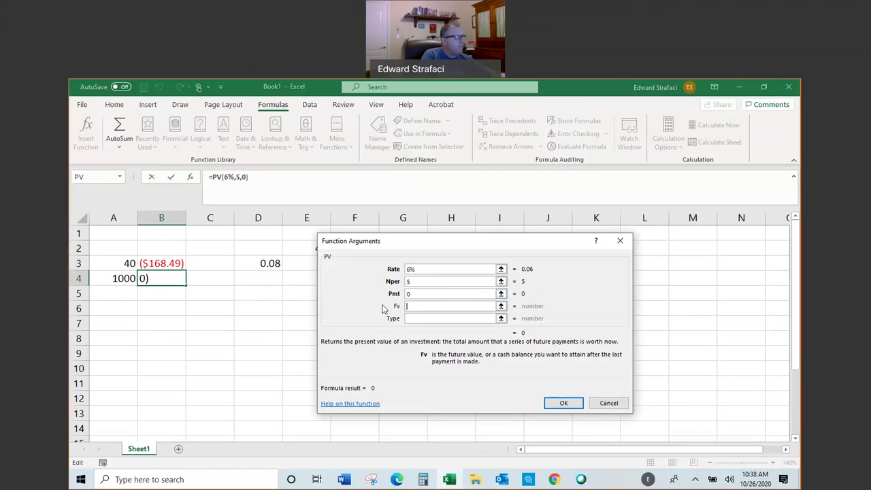
left_click(116, 279)
left_click(564, 403)
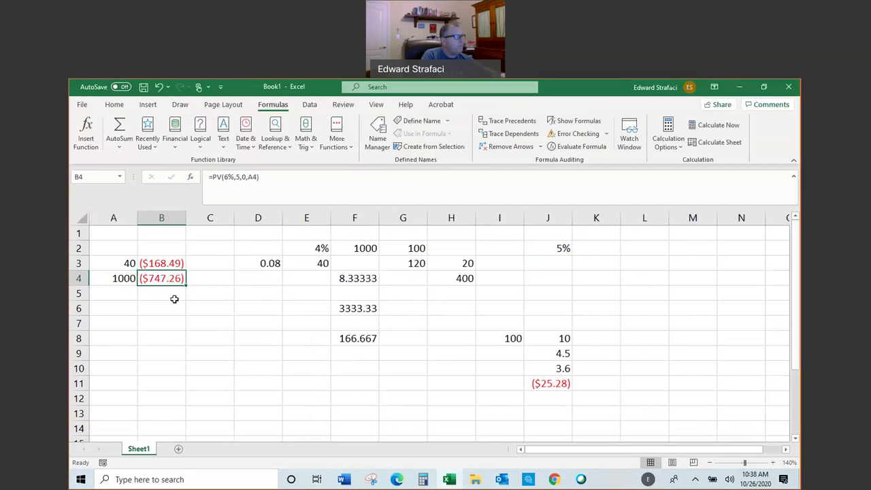
- Negate the A3 reference in B3's PV formula and the A4 reference in B4's PV formula
left_click(174, 294)
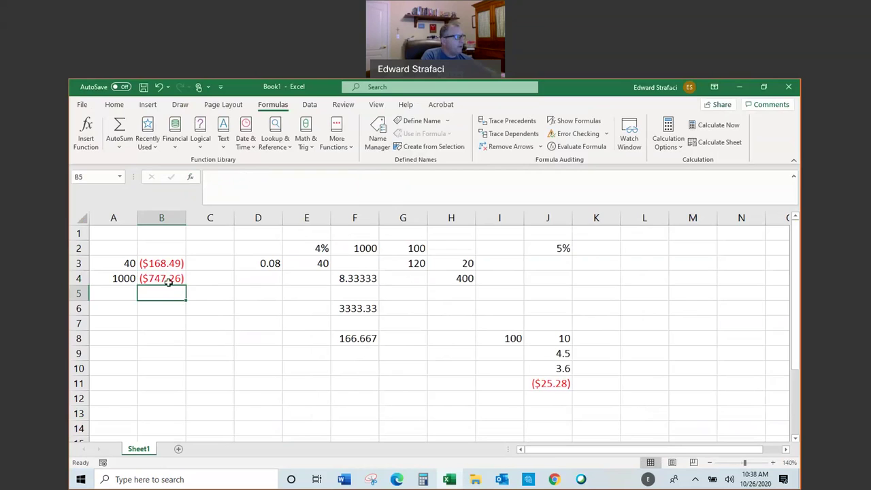
left_click(168, 283)
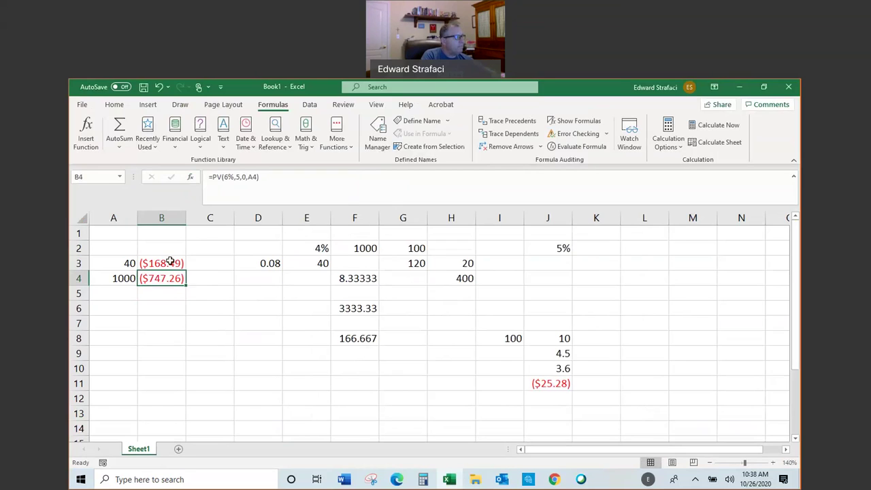
left_click(168, 265)
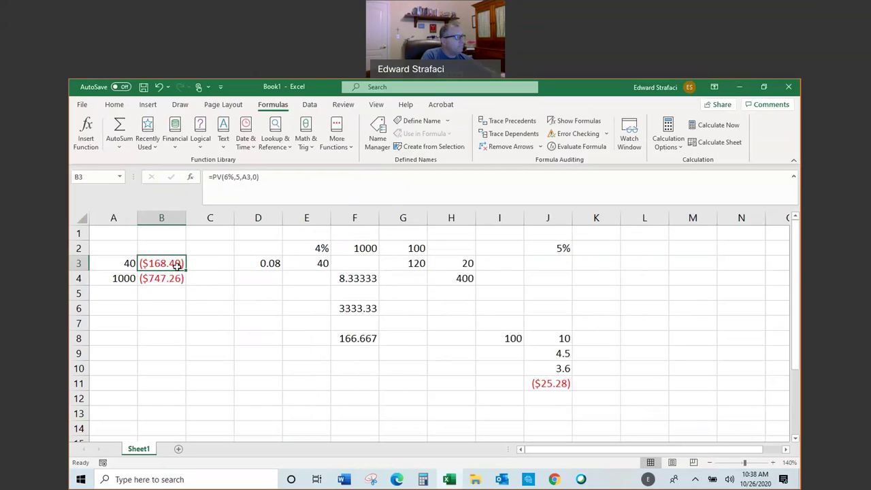
left_click(247, 177)
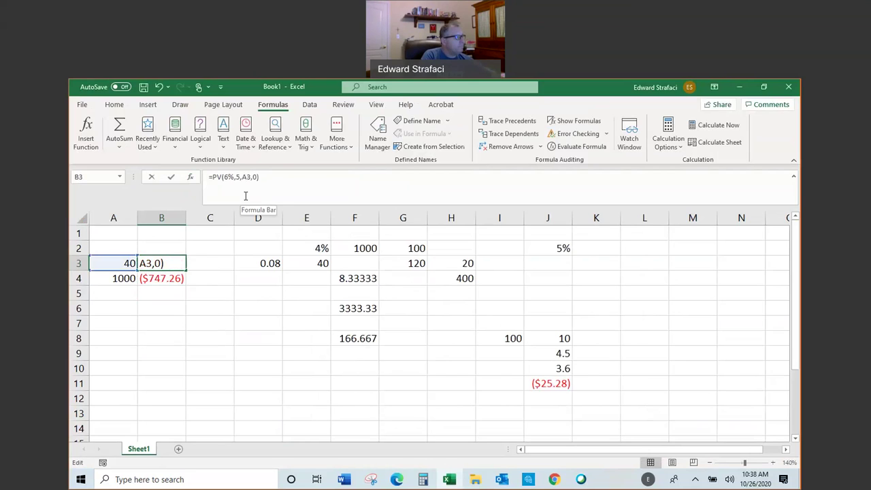
type("-")
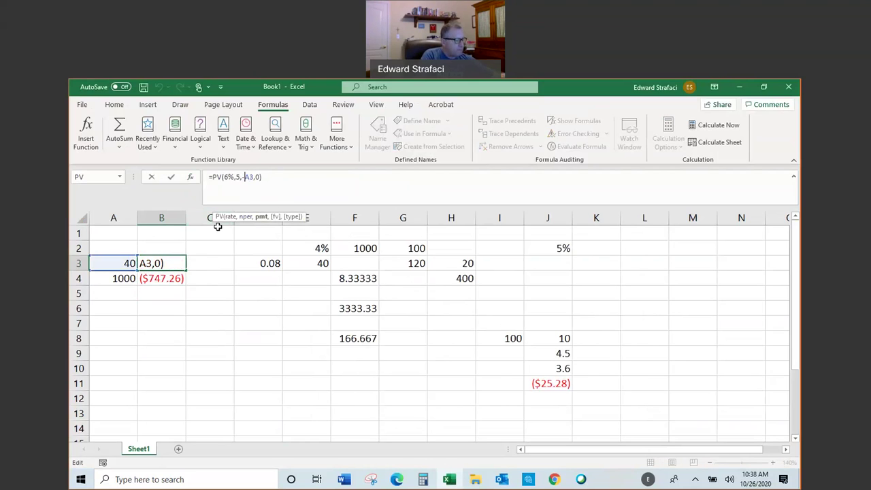
key("Return")
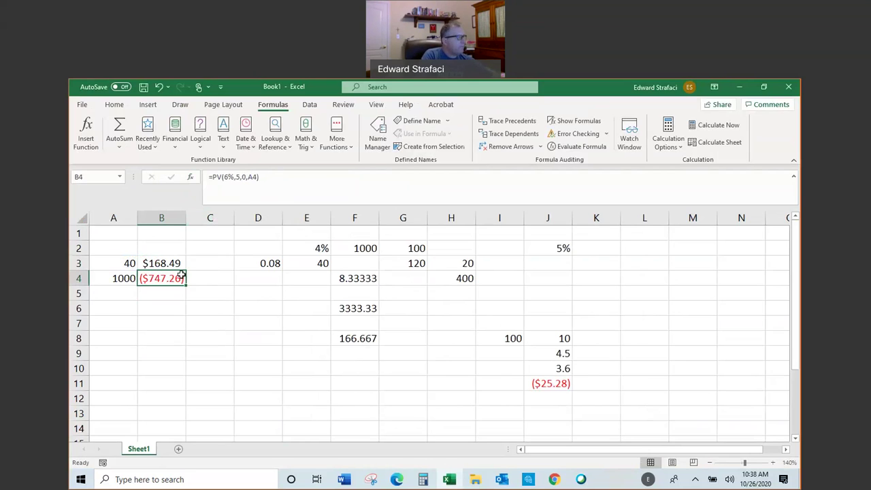
left_click(248, 177)
type("-")
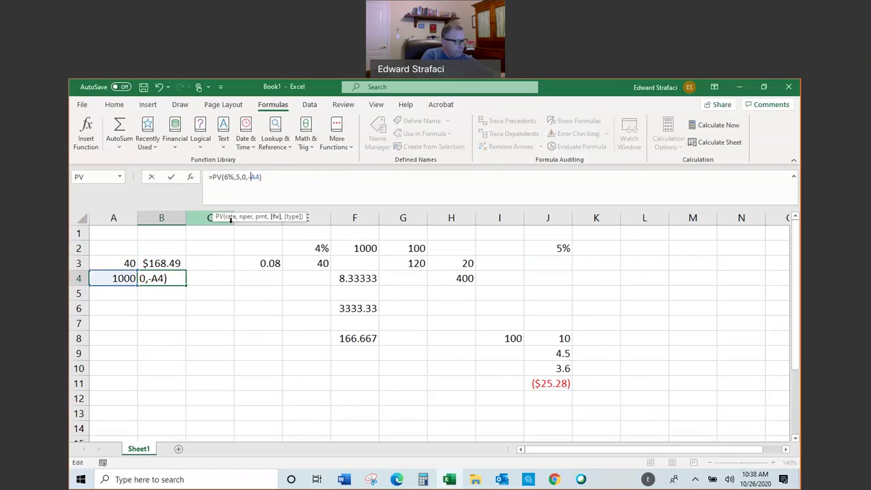
key("Return")
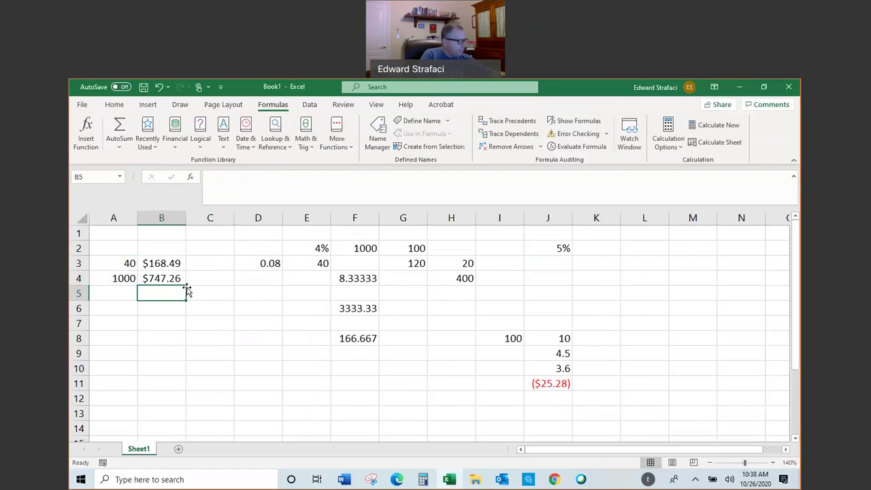
- Sum B3:B4 in B5 and compare the total with the bond's present value in the browser textbook
type("@")
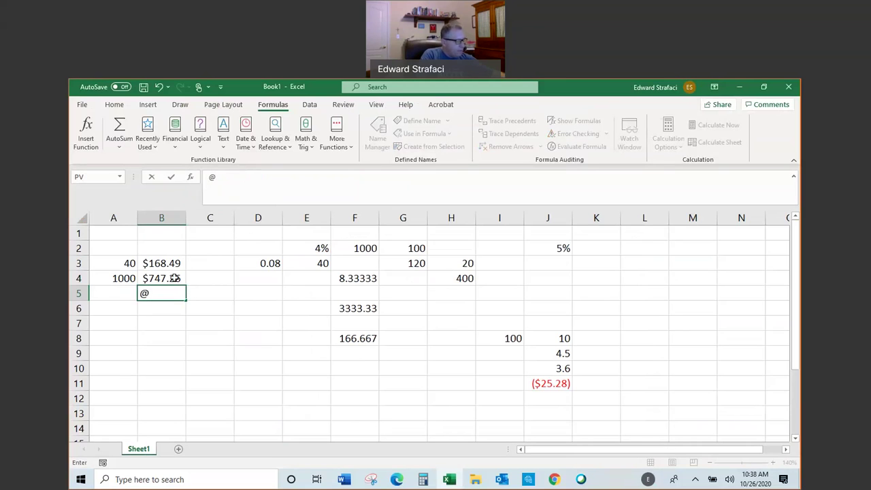
type("sum(")
left_click_drag(177, 265, 175, 273)
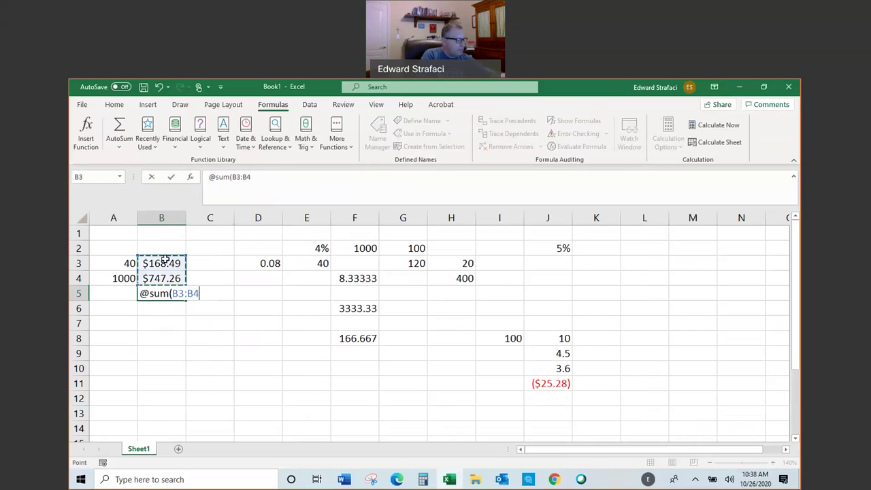
key("Return")
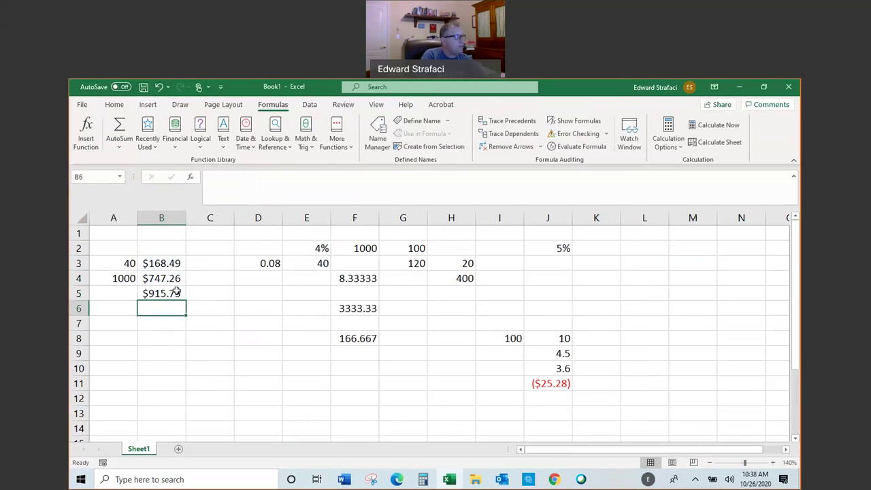
left_click(552, 479)
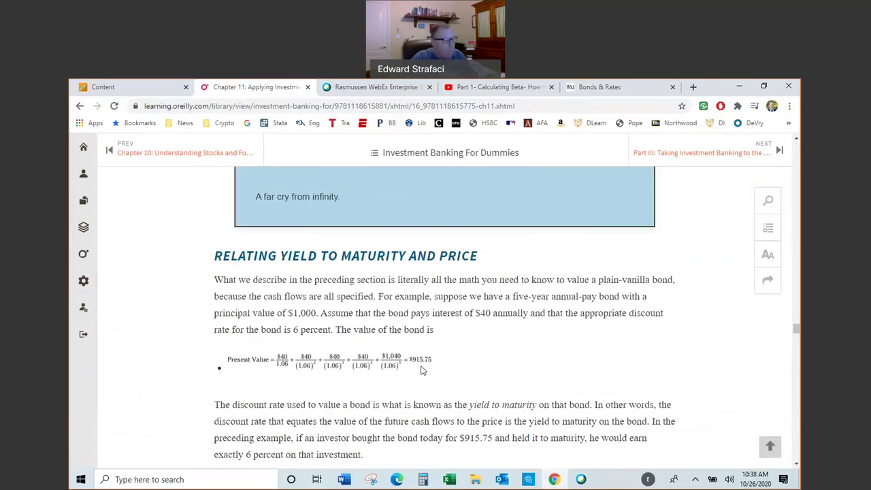
- Switch back to the Excel workbook and highlight the bond pricing example in A3:B5 with yellow fill
left_click(456, 481)
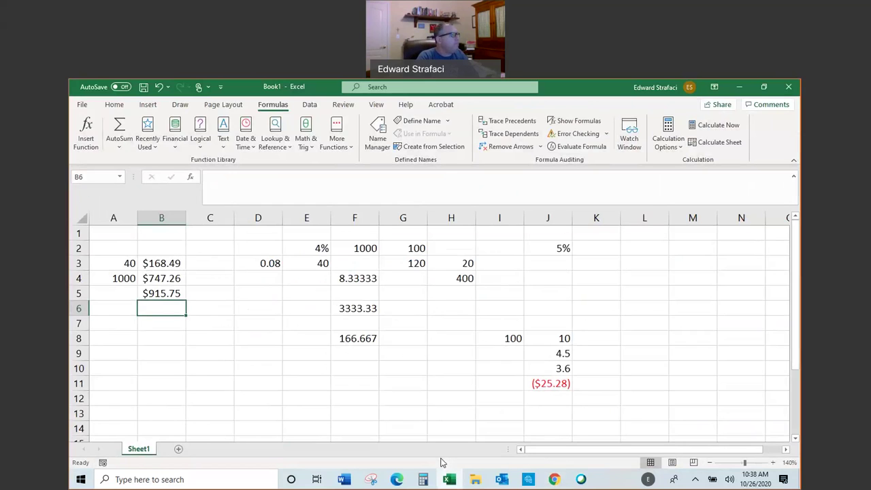
left_click(114, 104)
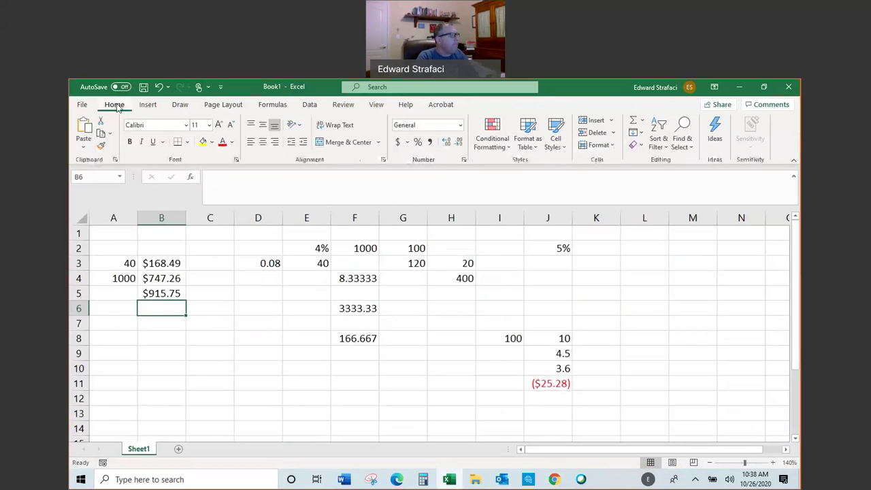
mouse_move(122, 263)
left_mouse_down()
mouse_move(170, 267)
mouse_move(177, 293)
left_mouse_up()
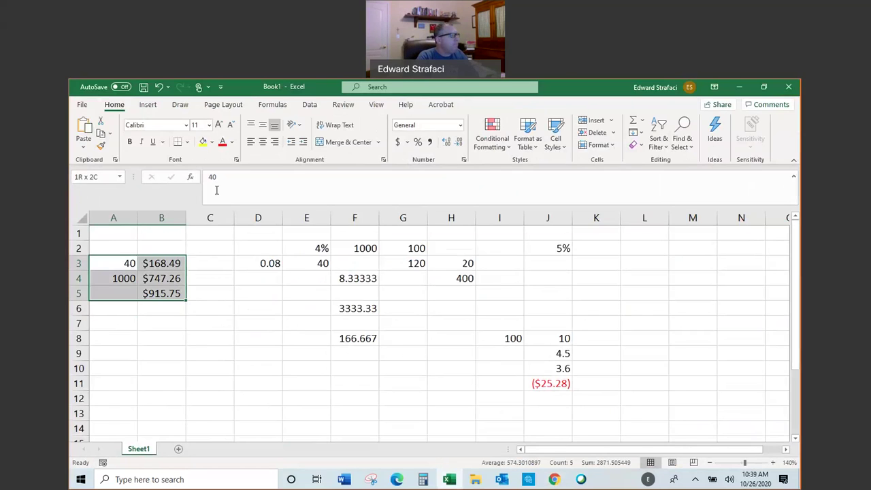
left_click(203, 142)
left_click(276, 369)
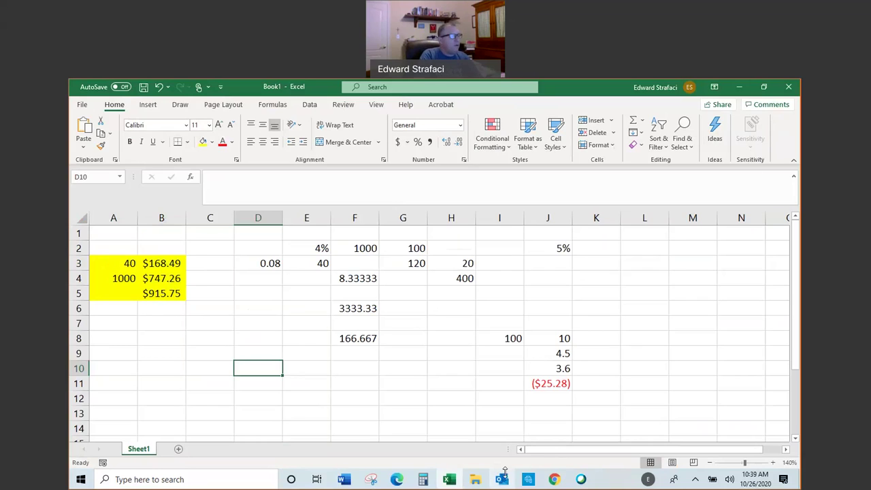
- Switch to the textbook in the browser and read on from bond discounts and premiums to what determines the yield to maturity
left_click(553, 482)
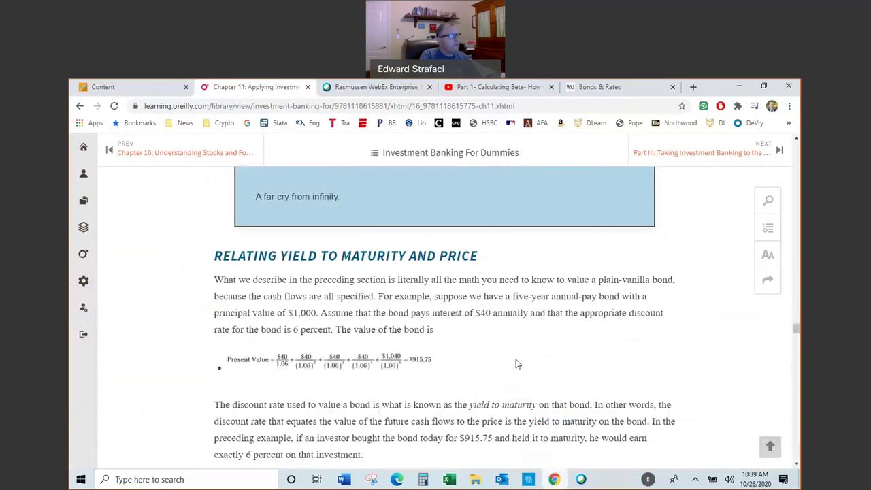
scroll(515, 363, "down", 3)
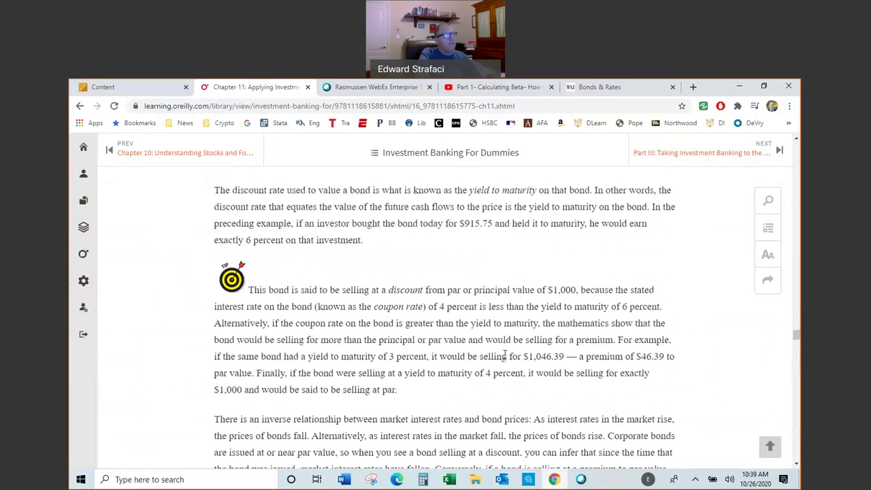
scroll(504, 364, "down", 3)
scroll(500, 367, "down", 2)
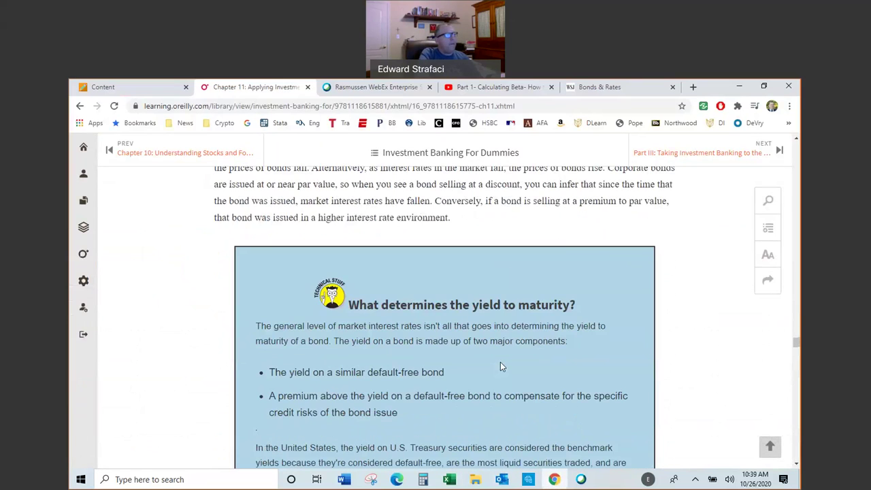
- Read on from the yield to maturity components to the textbook section on credit risk and credit spreads
scroll(500, 367, "down", 2)
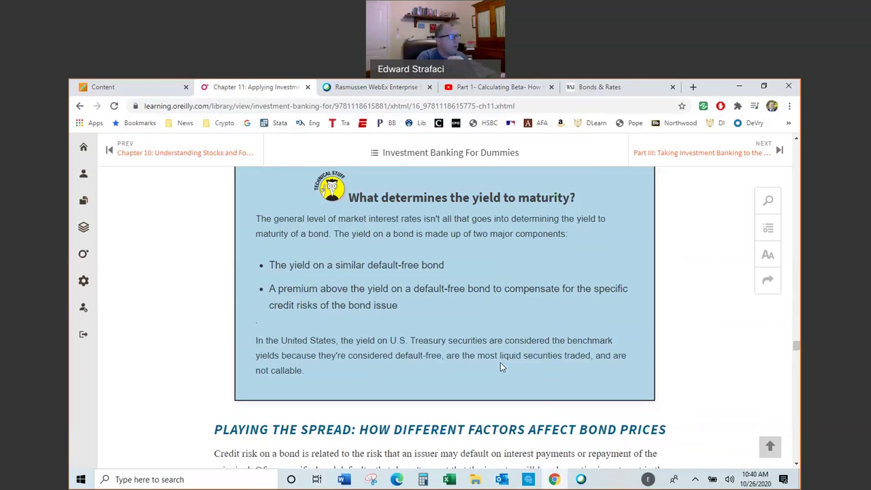
scroll(499, 364, "down", 5)
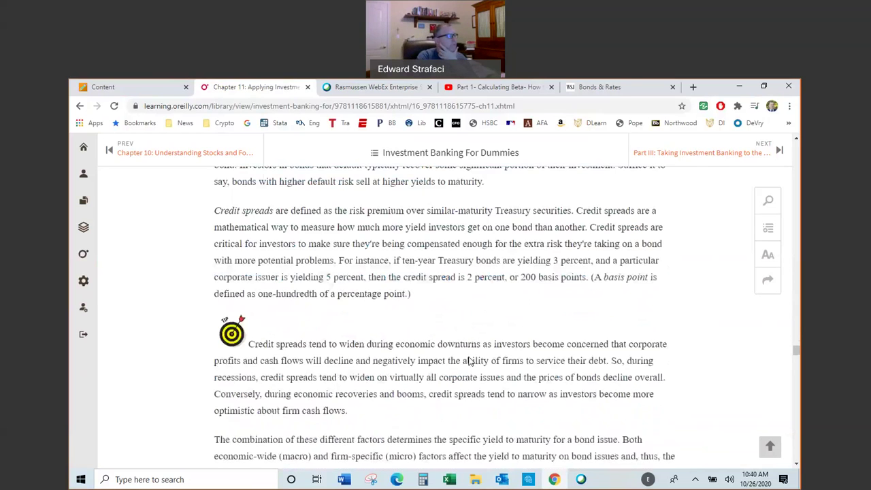
scroll(472, 359, "up", 2)
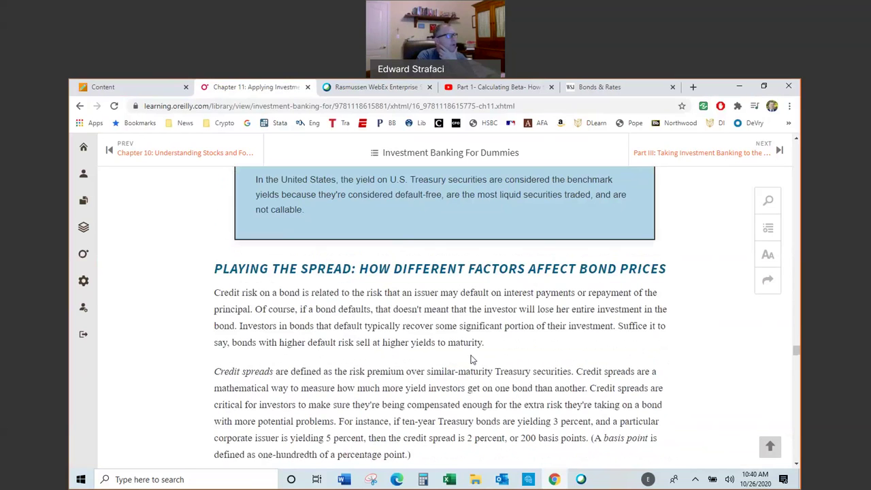
- Switch to the WSJ Bonds & Rates page and examine the 10-Year Note in the U.S. Treasurys table and chart
left_click(667, 84)
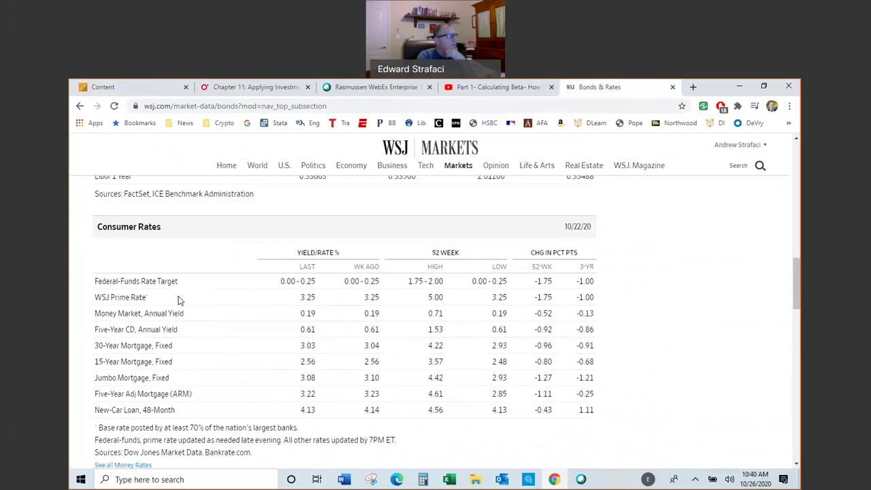
scroll(179, 301, "up", 7)
scroll(177, 302, "down", 3)
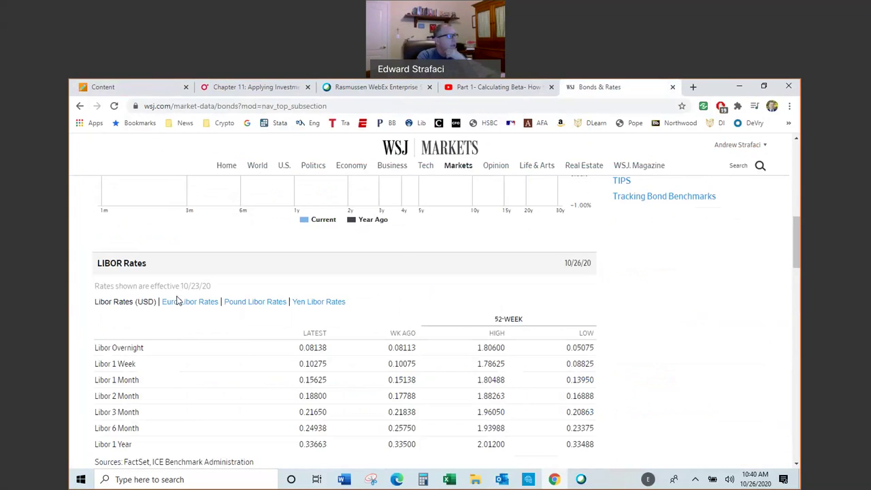
scroll(179, 300, "up", 10)
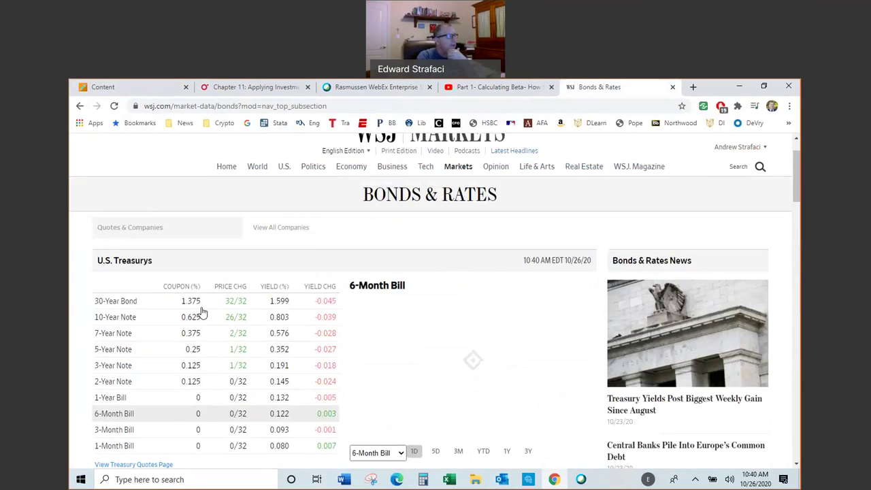
mouse_move(195, 321)
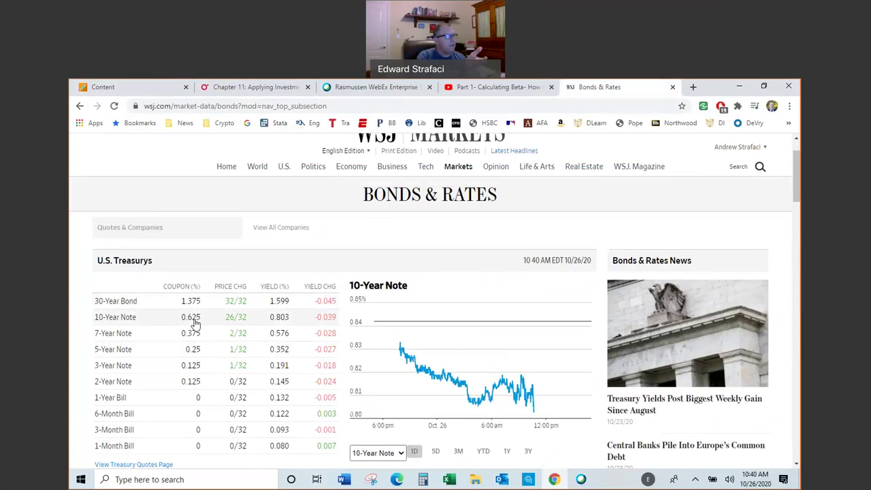